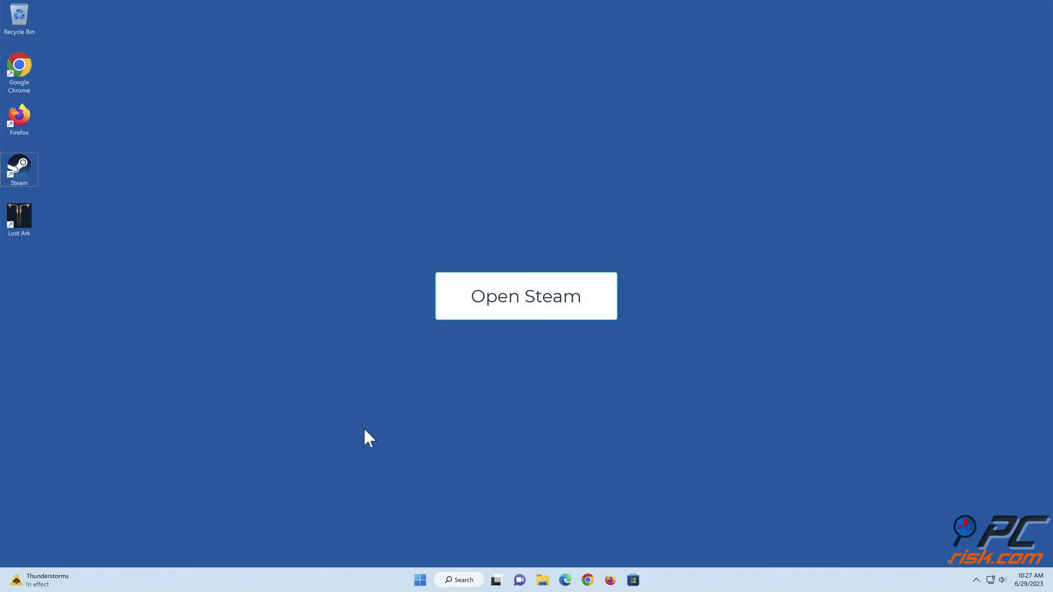
Launch Steam and browse Lost Ark's installed files to open its steamapps\common\Lost Ark folder.
double_click(24, 171)
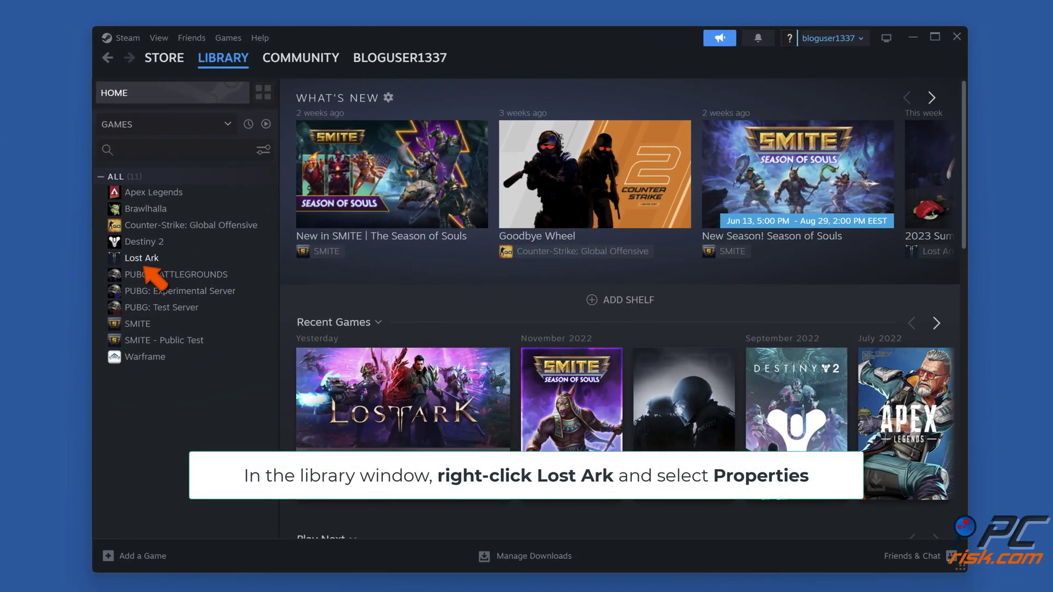
right_click(156, 264)
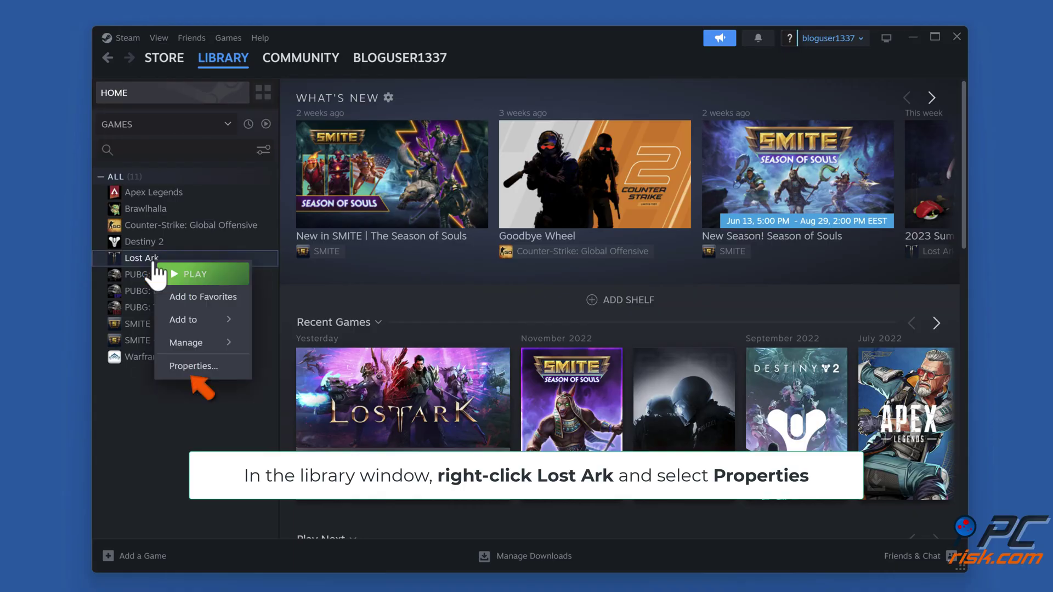
click(193, 367)
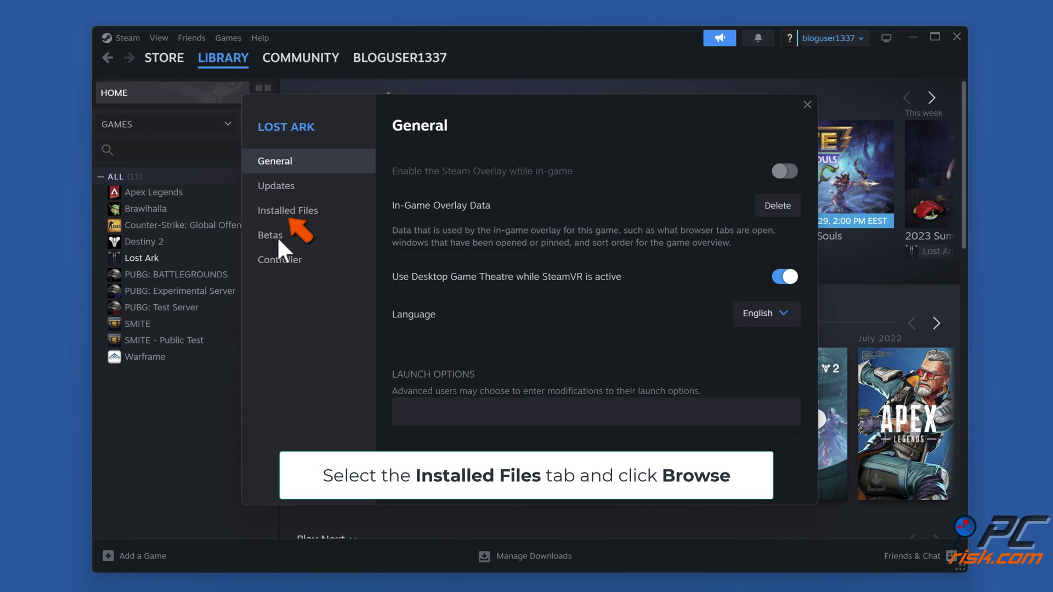
click(295, 214)
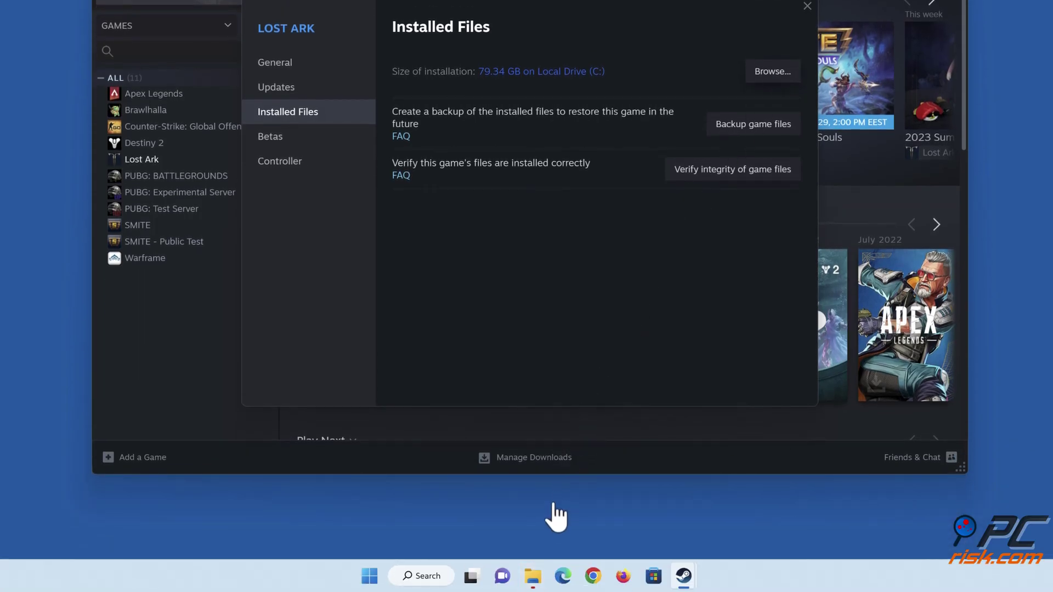
click(535, 575)
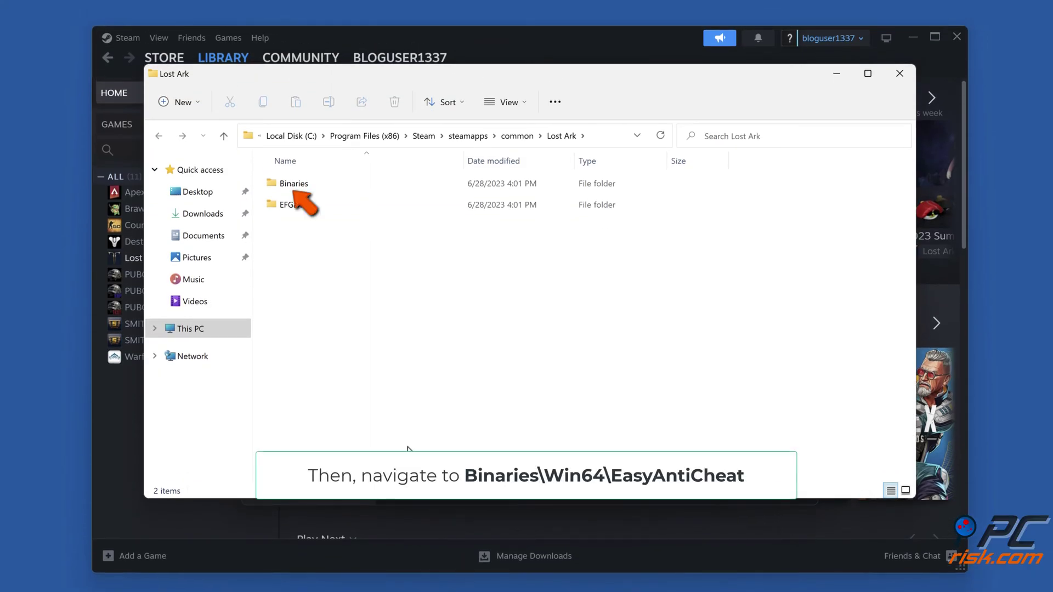
Run EasyAntiCheat_Setup from Binaries\Win64\EasyAntiCheat as administrator.
double_click(289, 185)
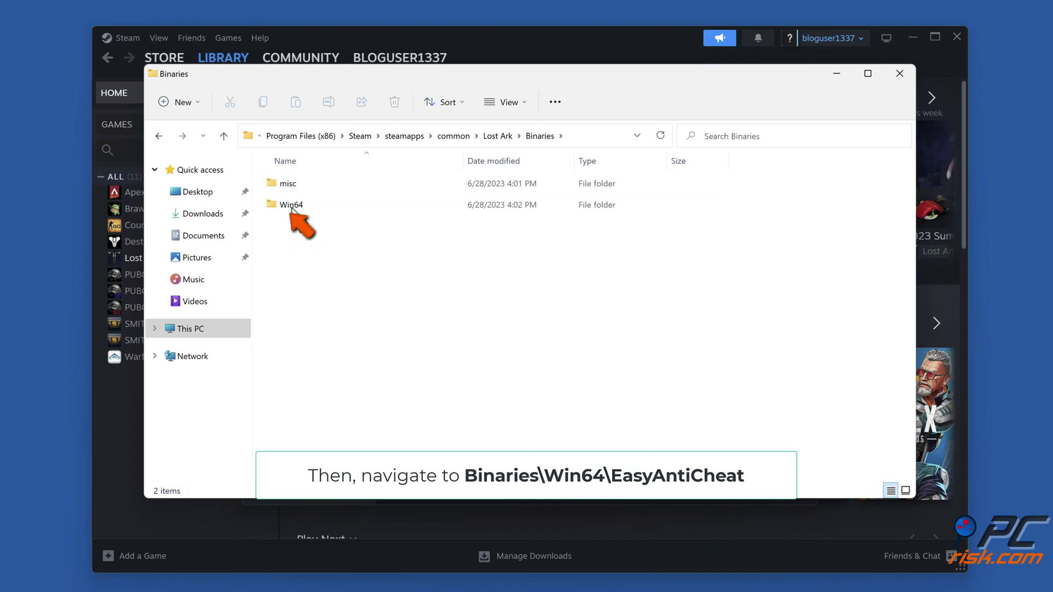
double_click(291, 206)
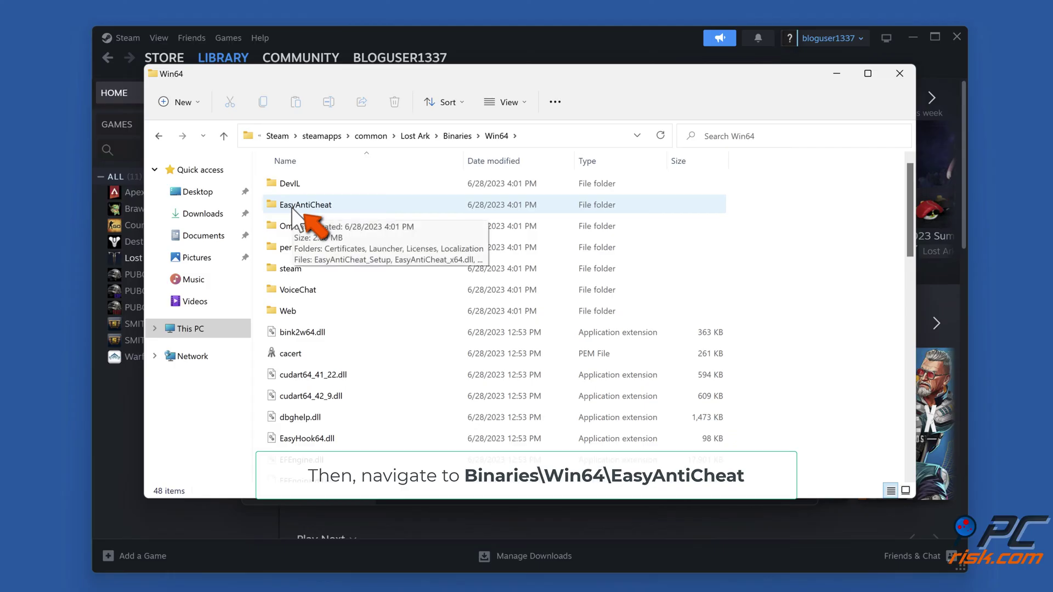
double_click(291, 206)
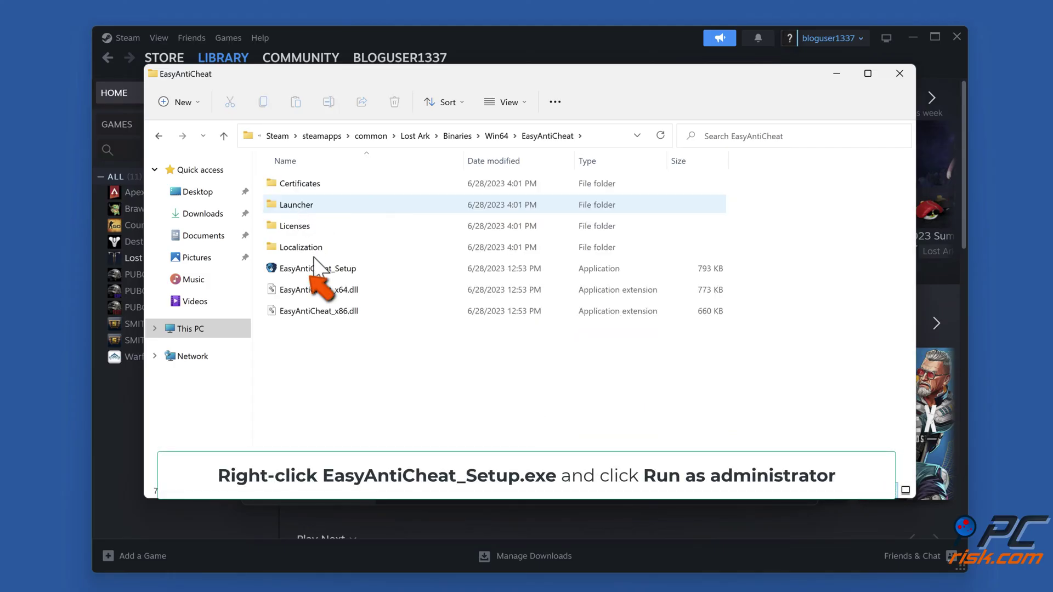
right_click(320, 273)
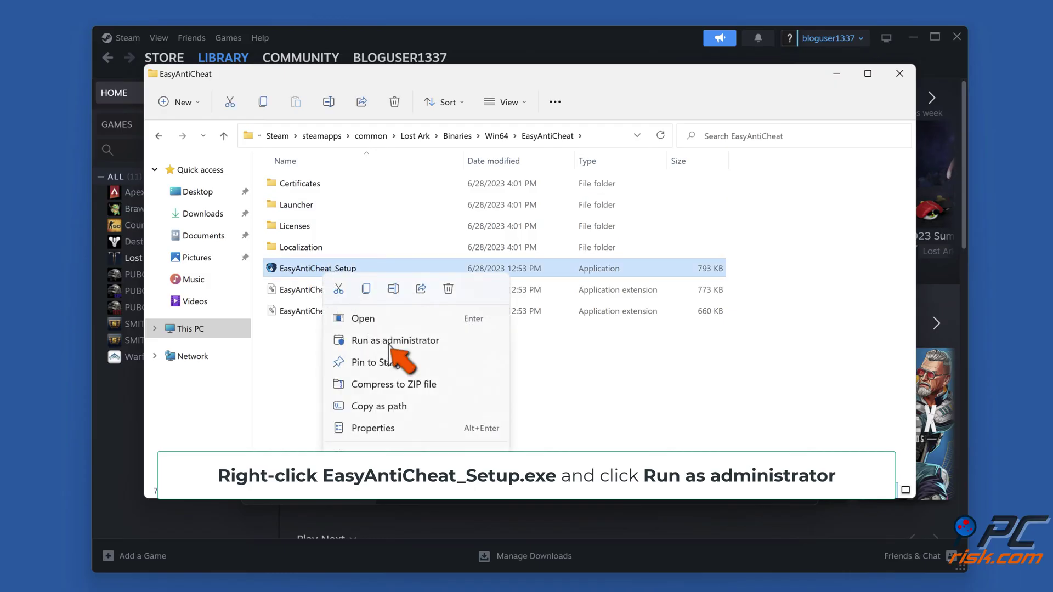
click(392, 346)
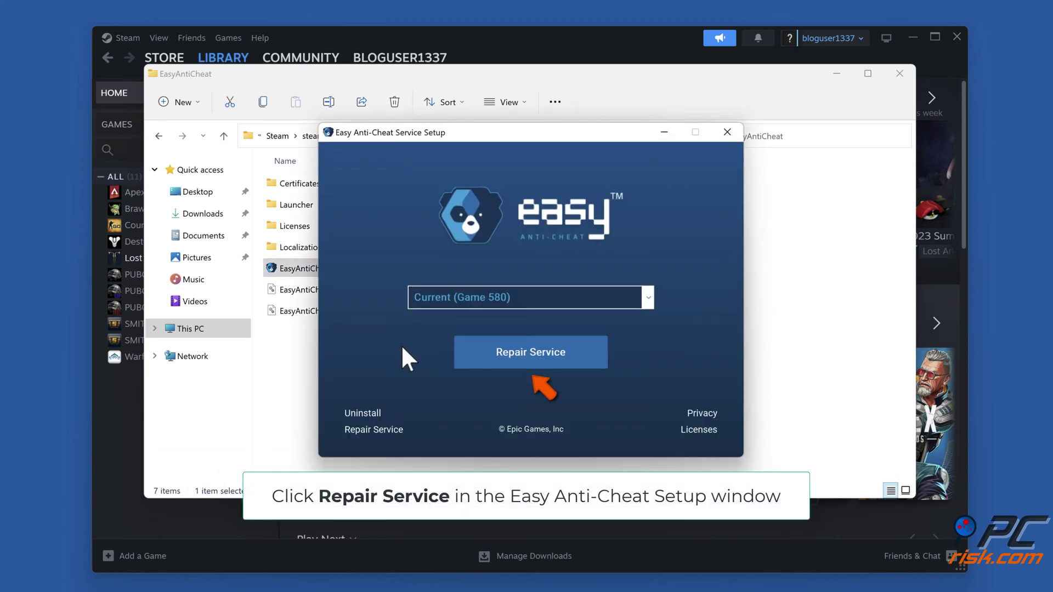
Repair the Easy Anti-Cheat service, then close File Explorer, Lost Ark's properties and Steam.
click(531, 362)
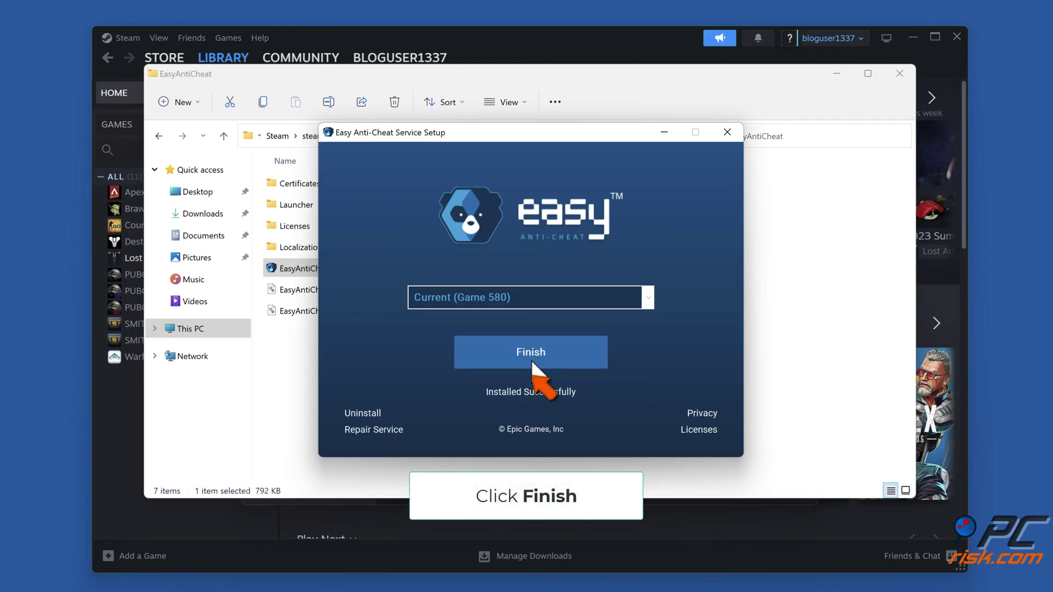
click(531, 358)
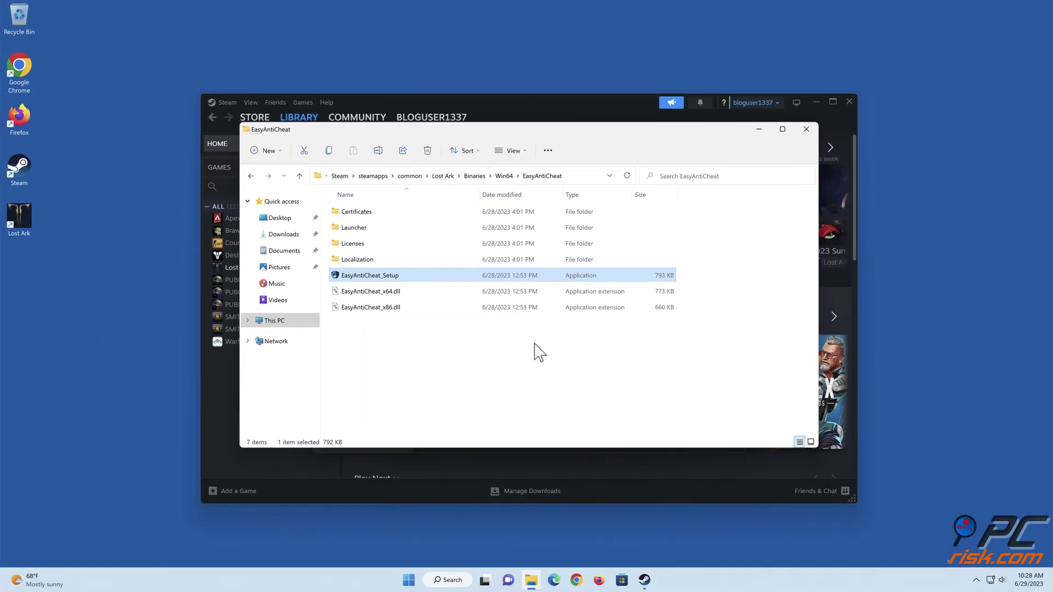
click(806, 129)
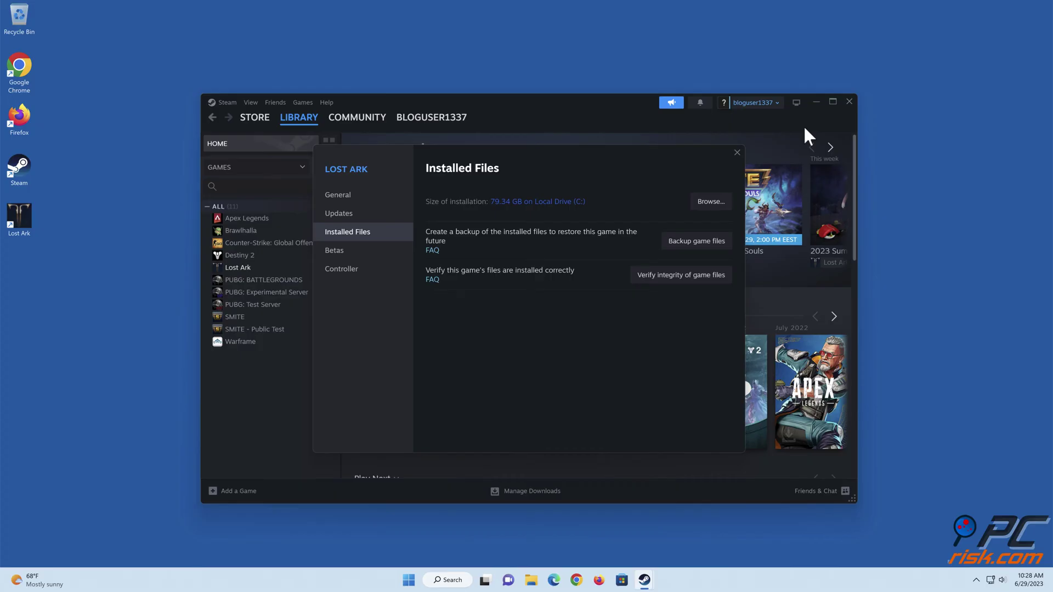
click(738, 154)
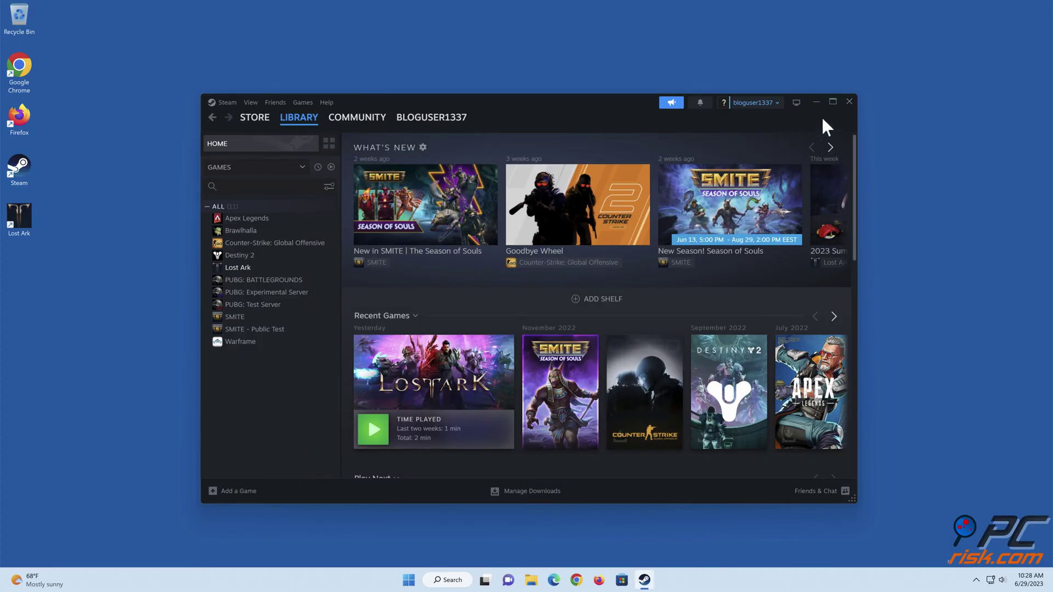
click(849, 103)
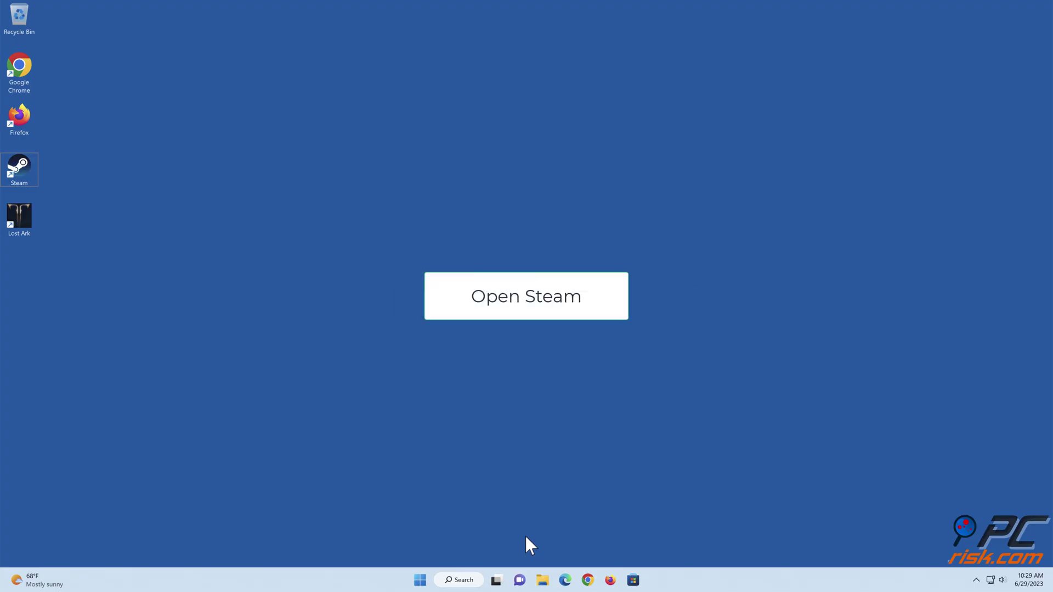
Relaunch Steam, verify integrity of all 32905 Lost Ark game files, then close Steam.
double_click(18, 174)
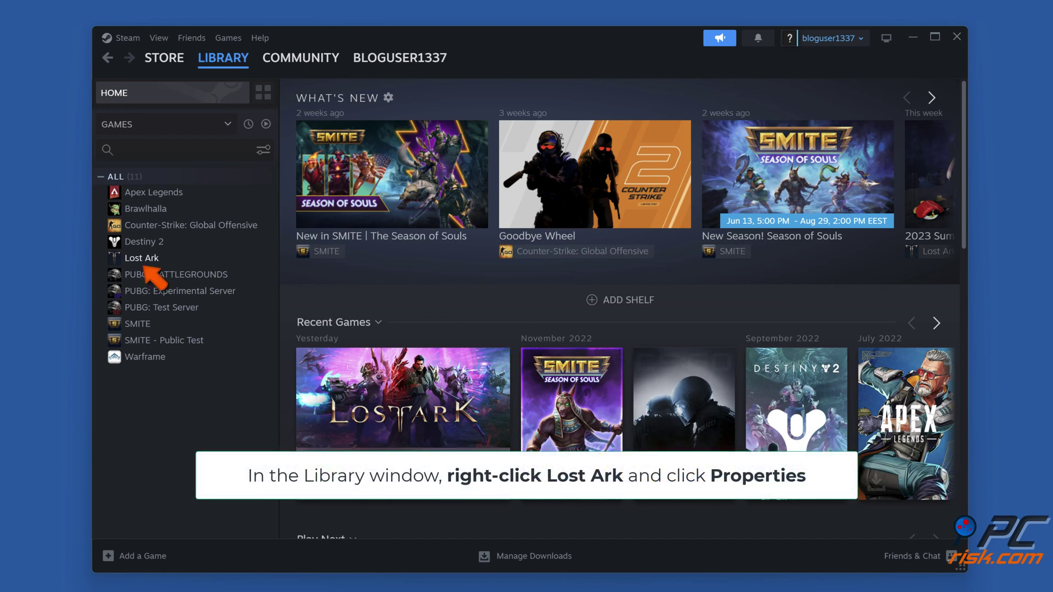
right_click(155, 262)
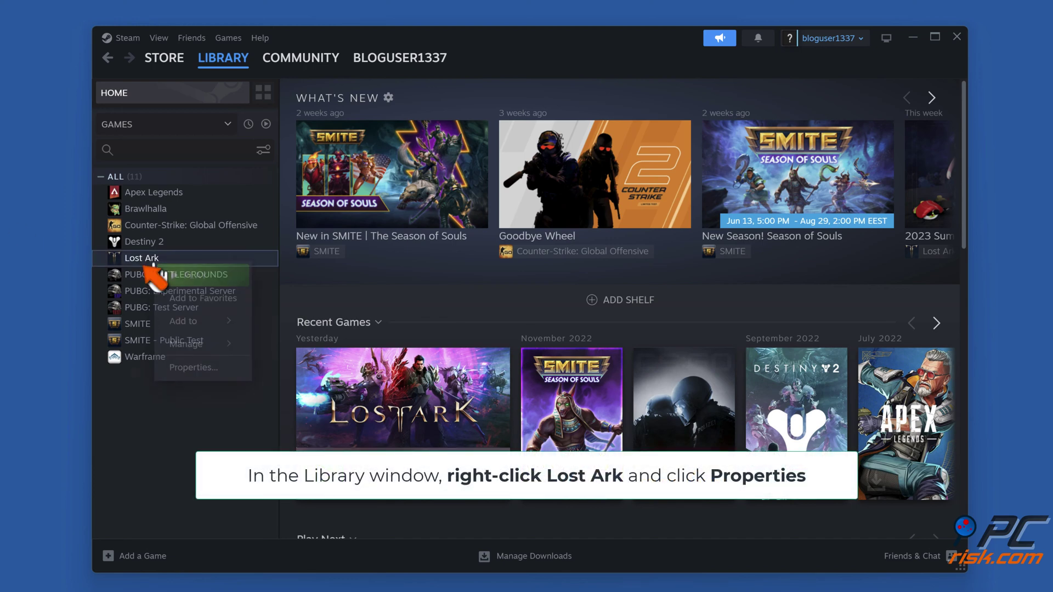
click(188, 370)
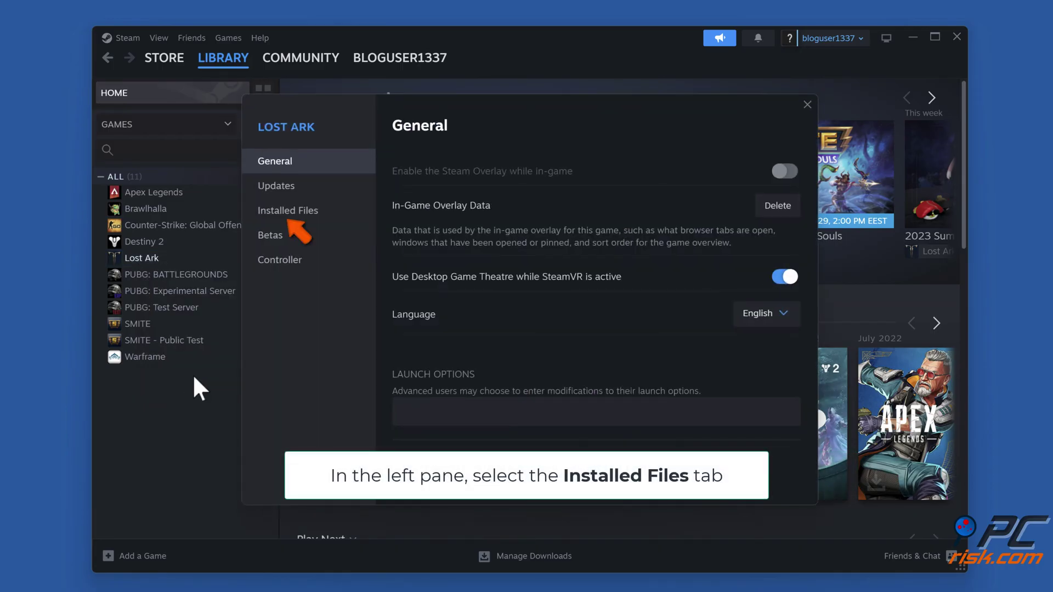
click(292, 217)
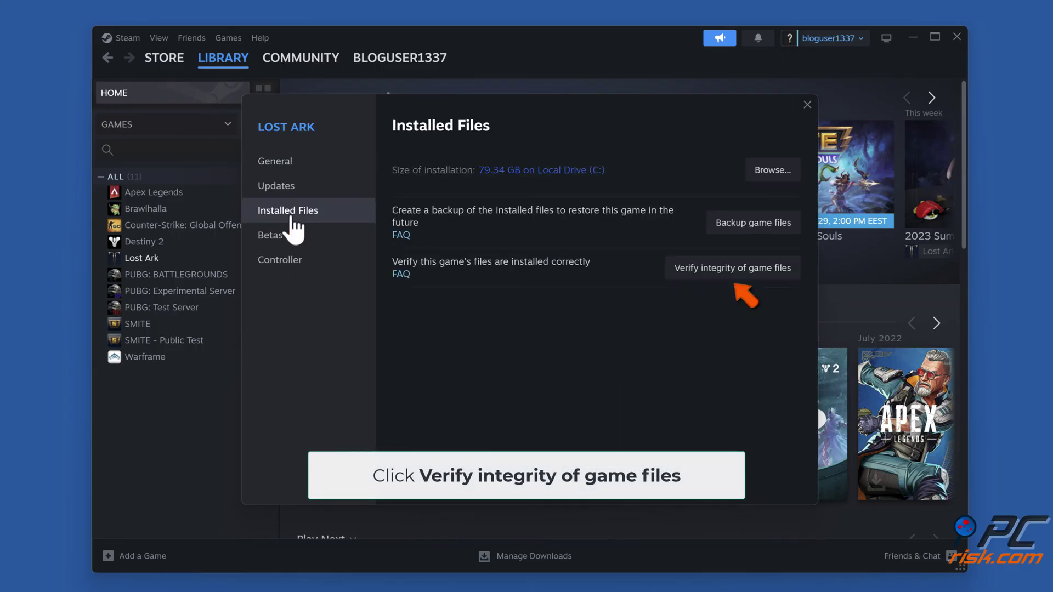
click(737, 271)
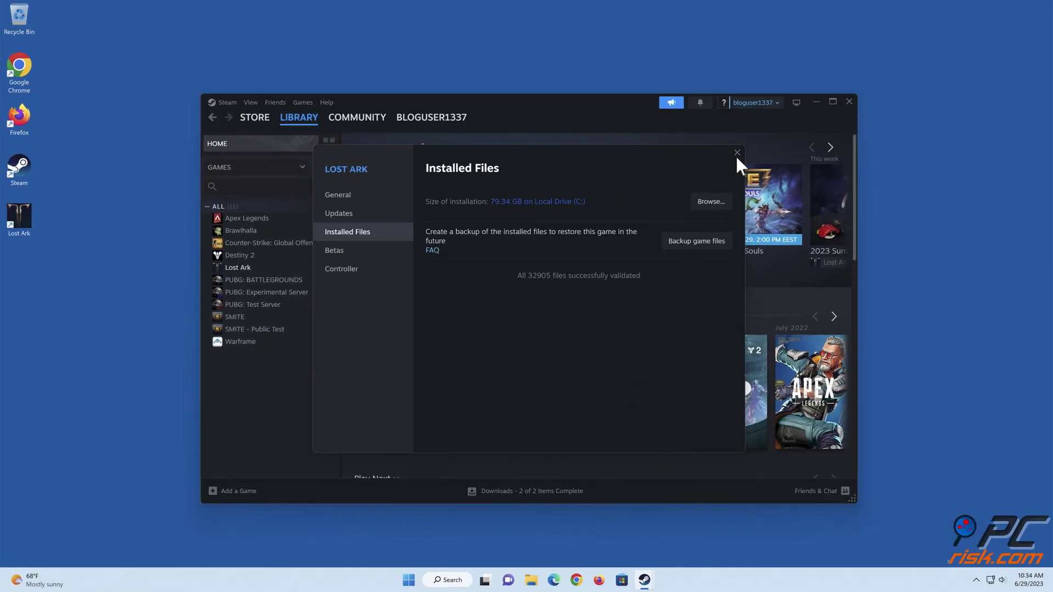
click(737, 155)
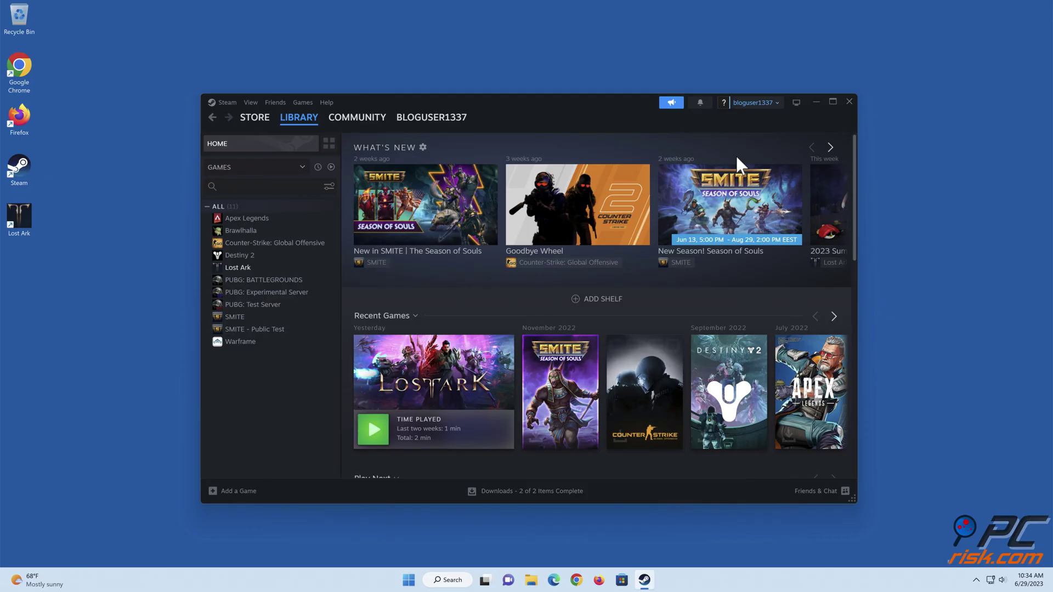
click(850, 105)
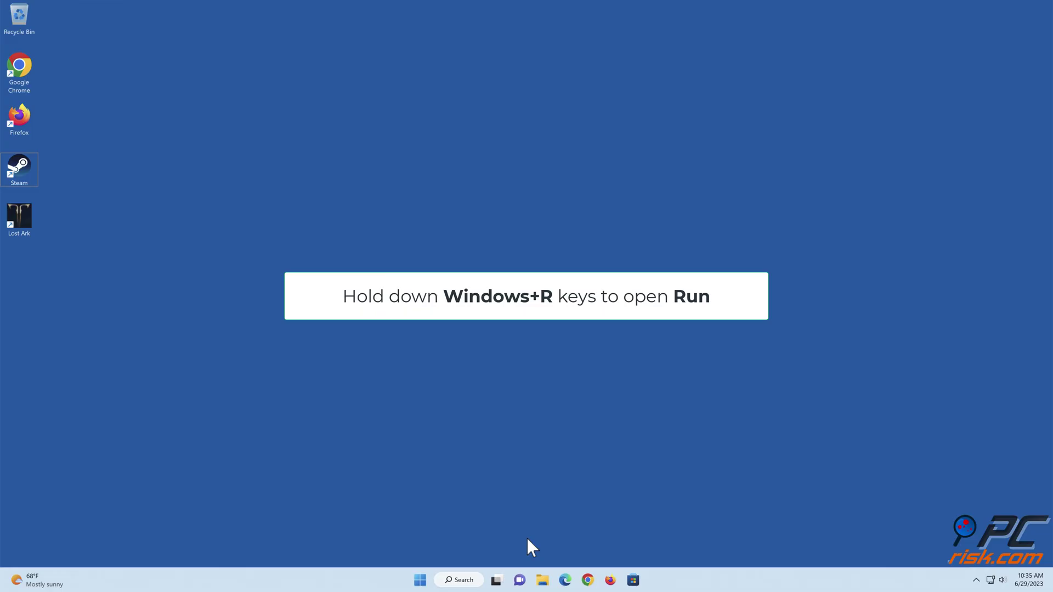
Run ipconfig /flushdns in an administrator Command Prompt to flush the DNS cache.
key(super+r)
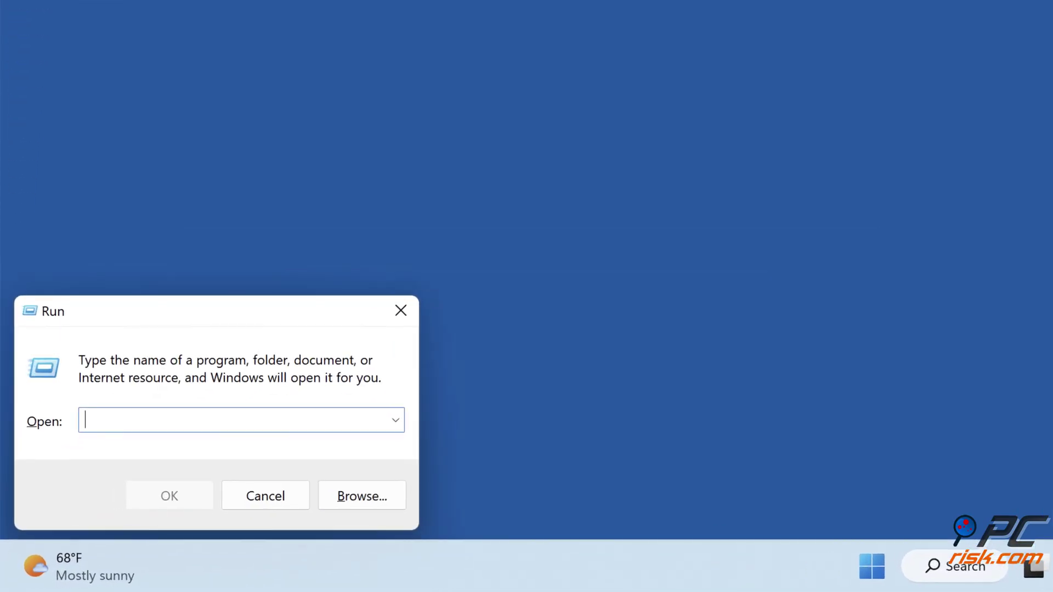
text(cmd)
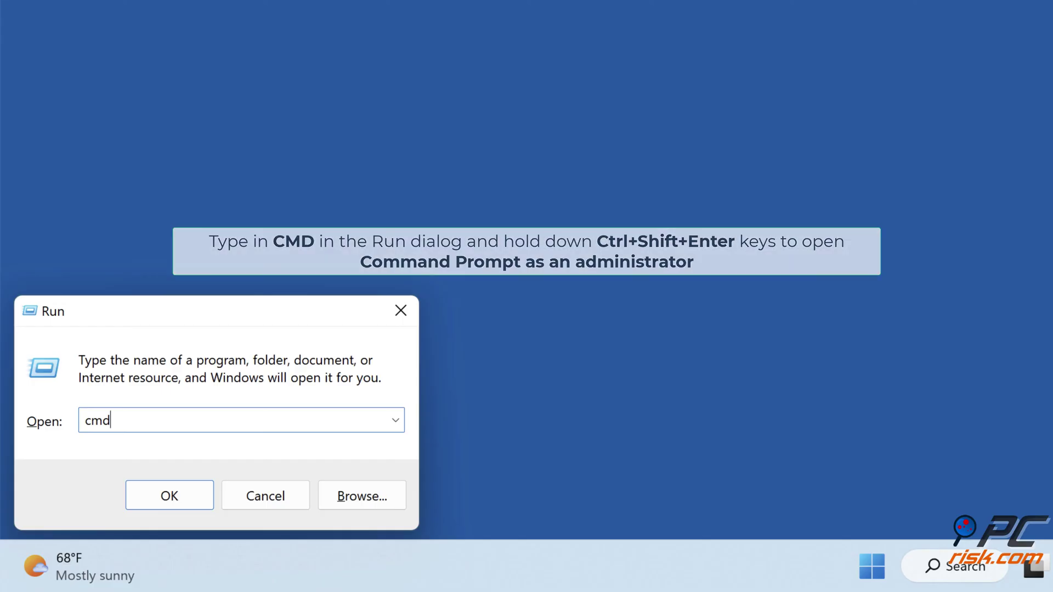
key(ctrl+shift+Return)
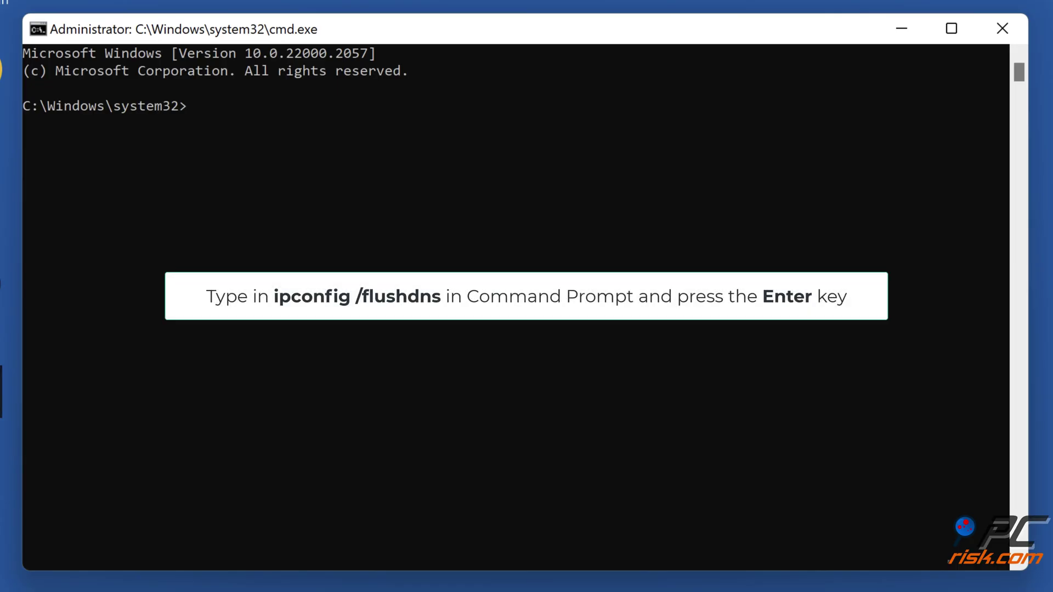
text(ipconfig /flushdns)
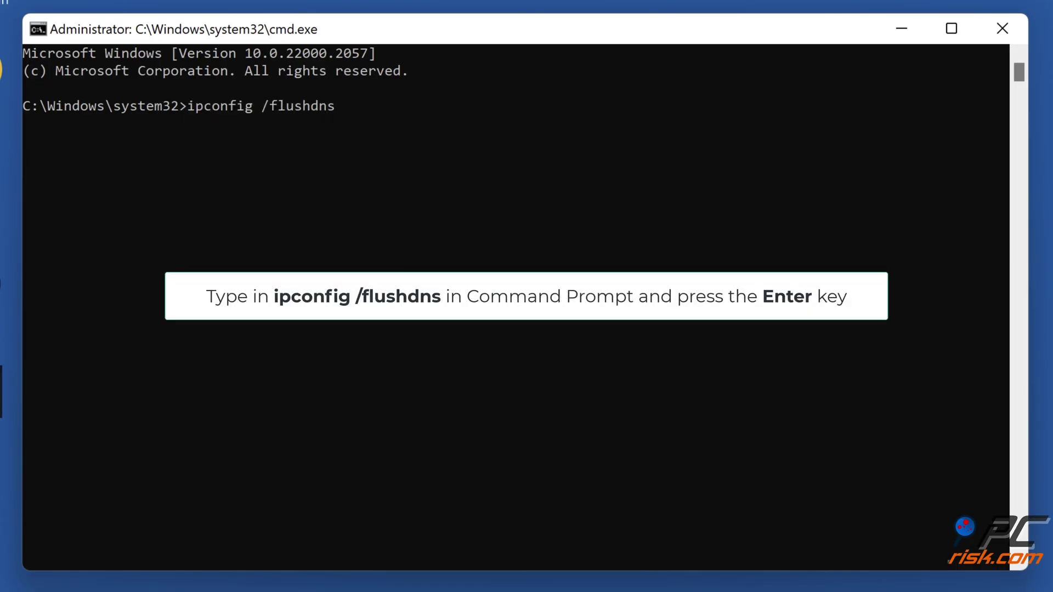
key(Return)
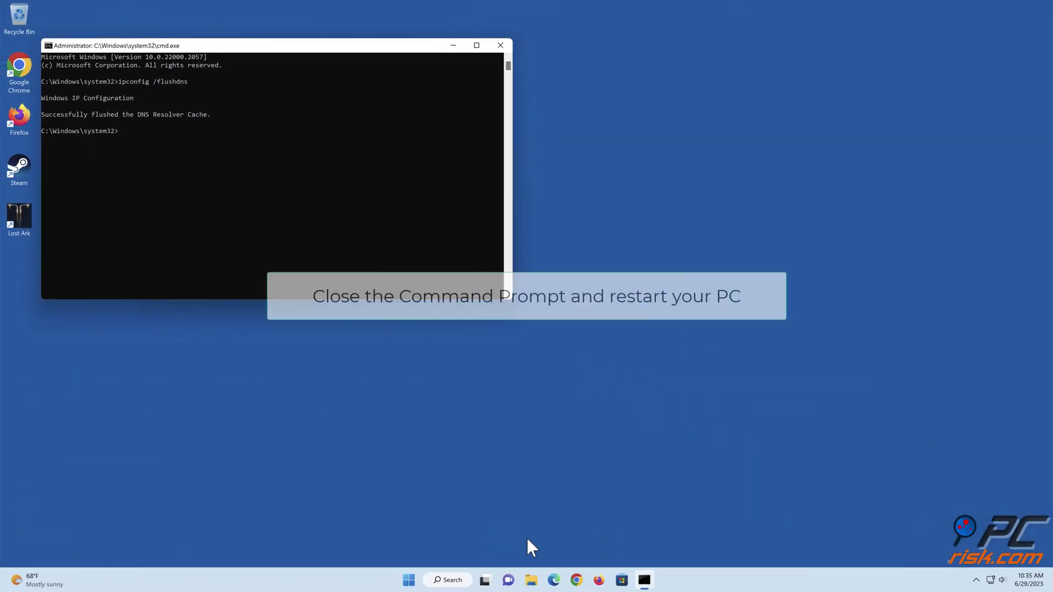
Close Command Prompt and restart the PC from the Start menu's power options.
click(501, 46)
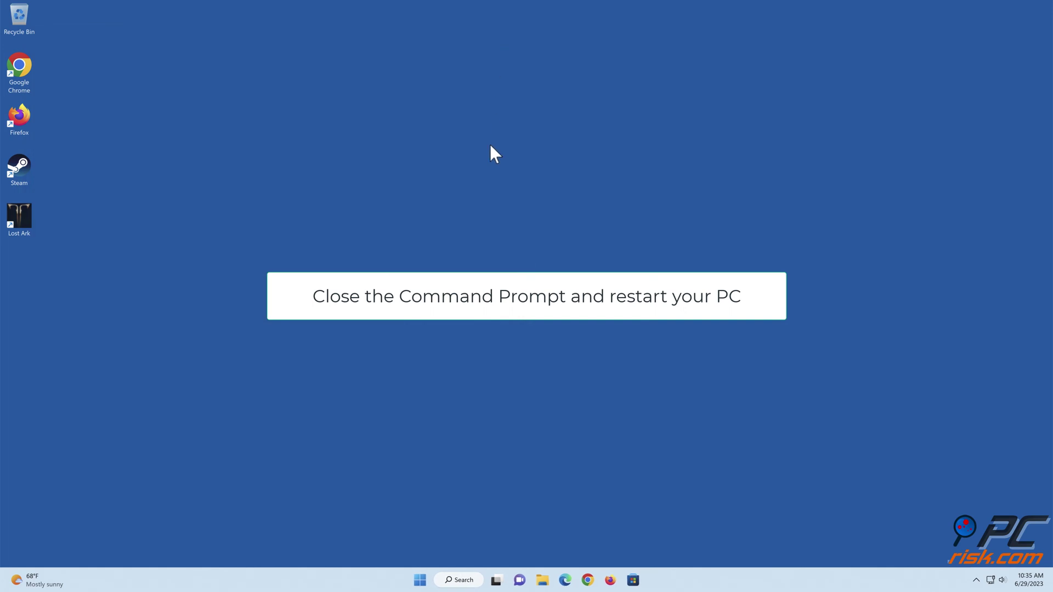
click(420, 579)
click(653, 544)
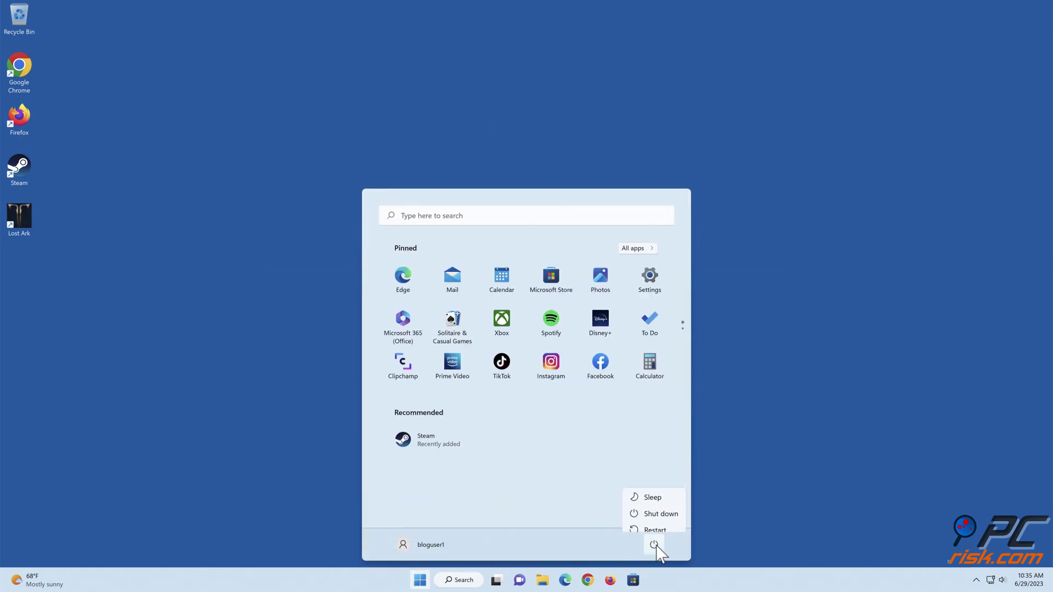
click(656, 525)
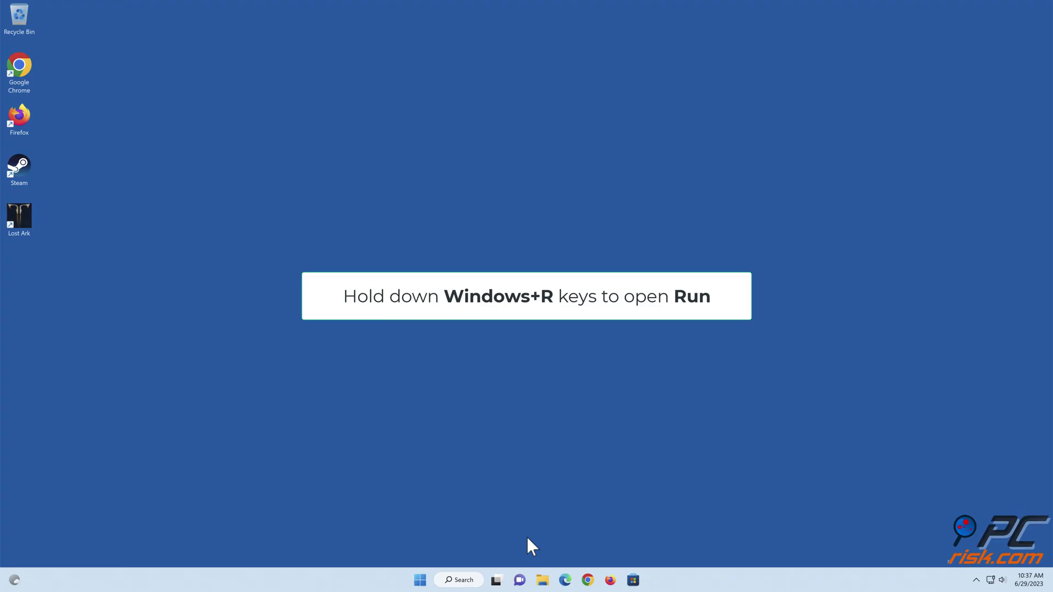
Open Network Connections via ncpa.cpl and the Ethernet adapter's IPv4 properties.
key(super+r)
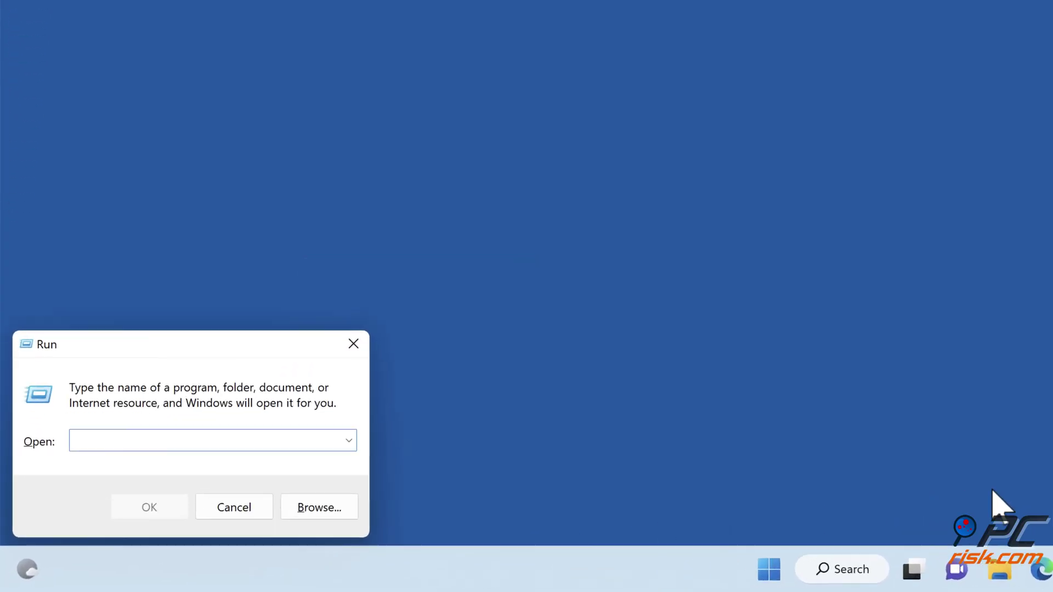
text(ncpa.cpl)
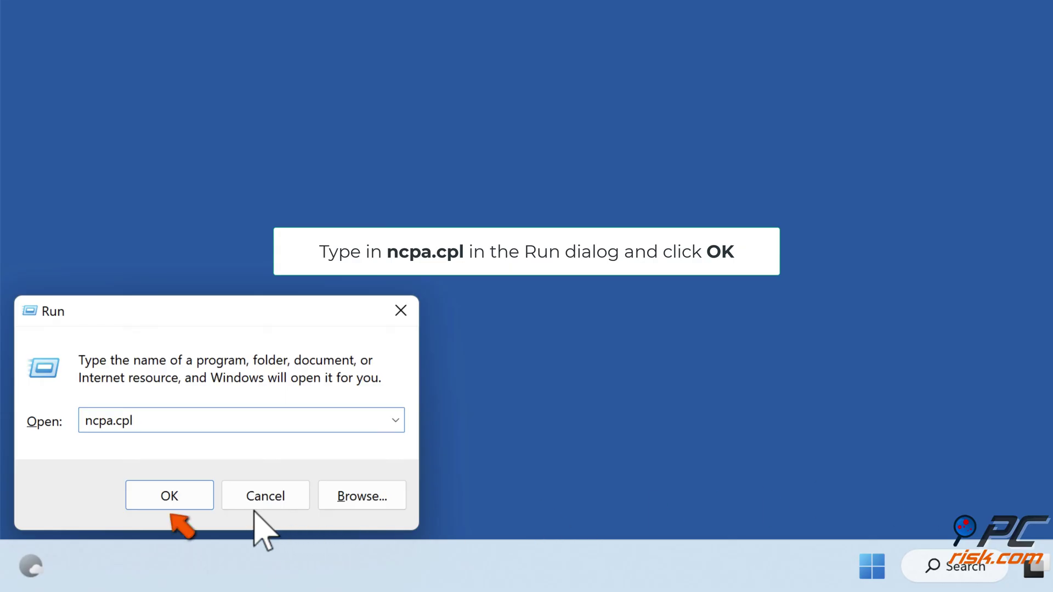
click(170, 502)
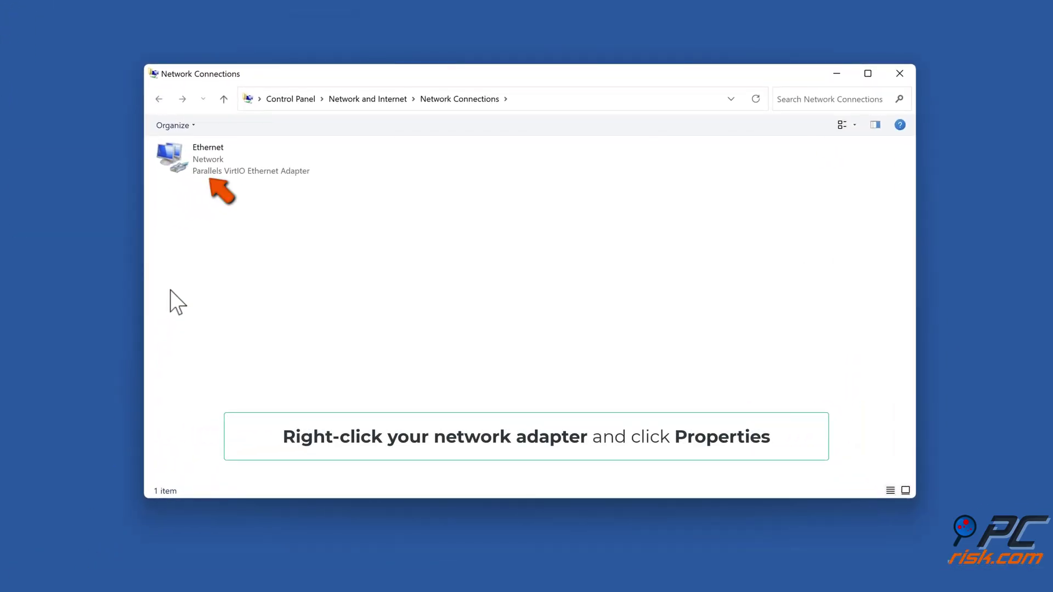
right_click(227, 174)
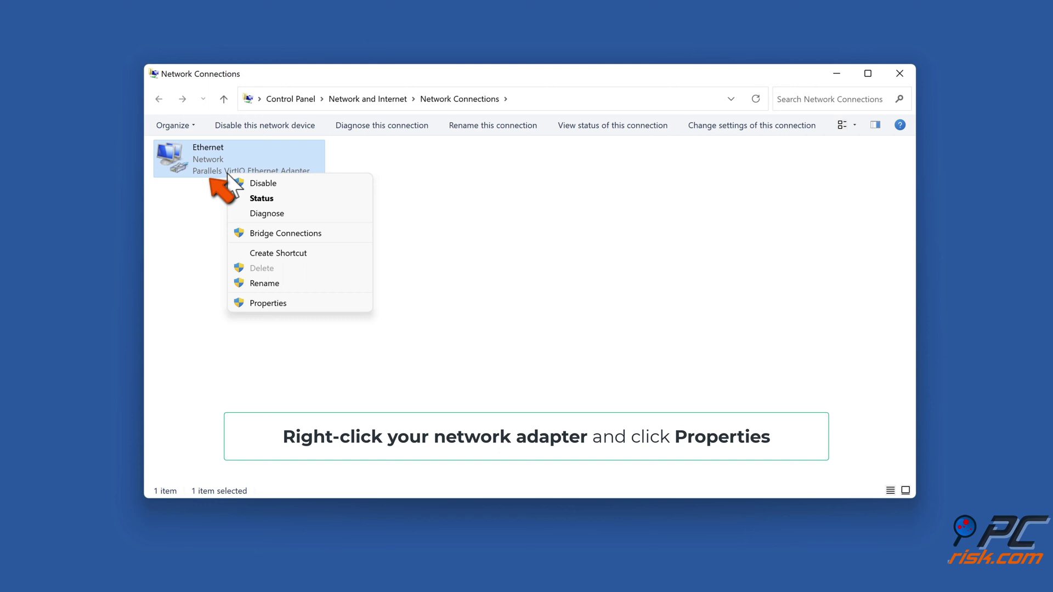
click(266, 306)
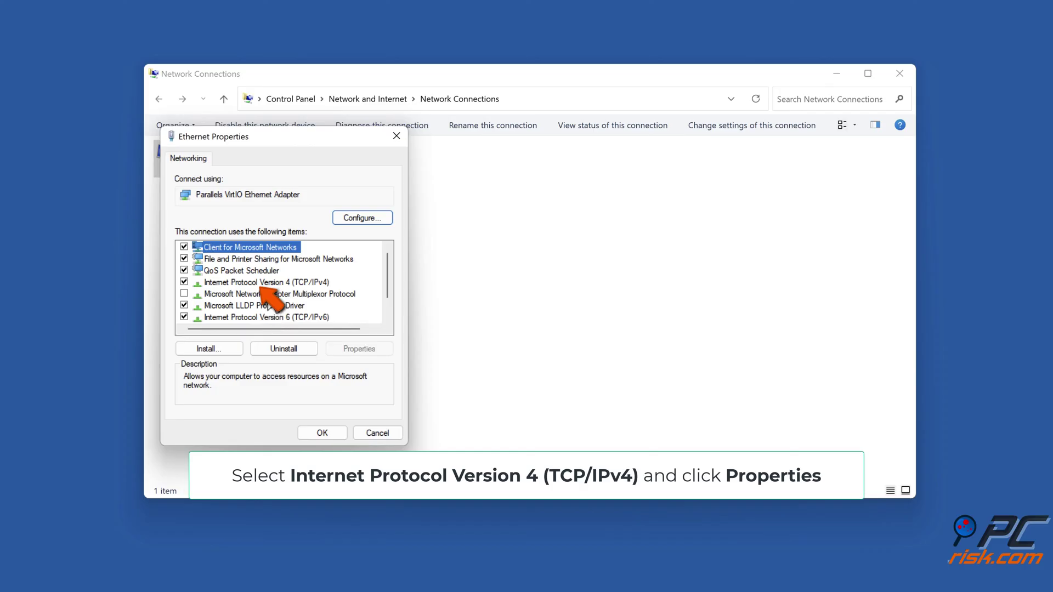
click(266, 283)
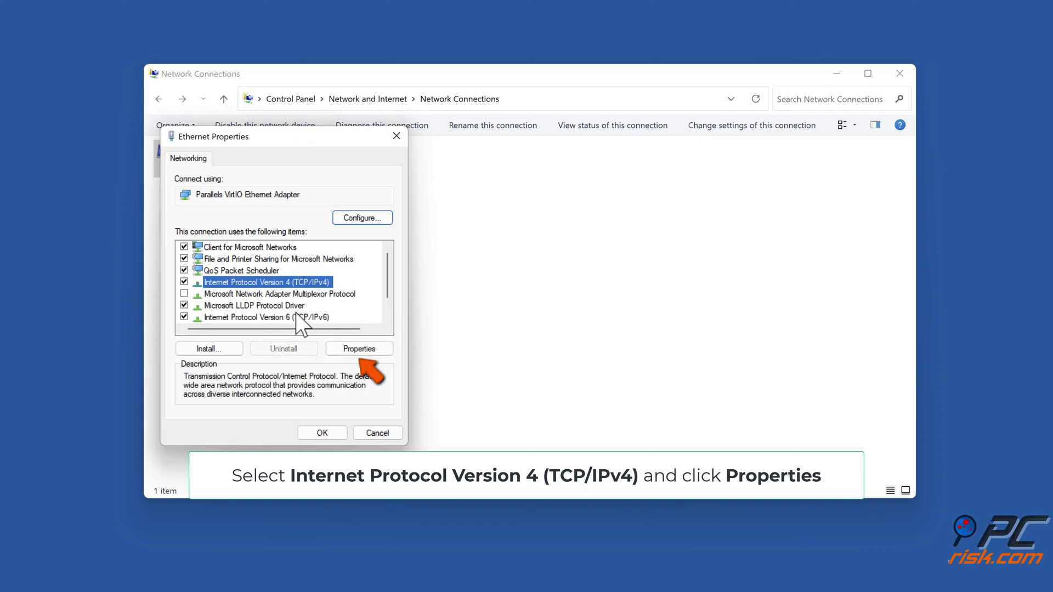
click(341, 347)
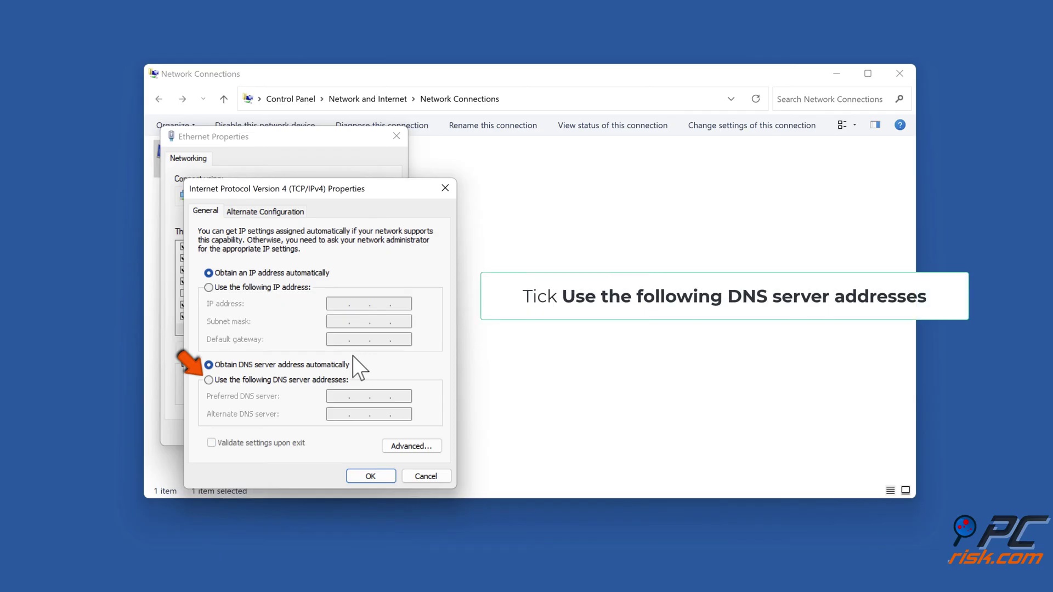
Set preferred DNS 1.1.1.1 and alternate DNS 1.0.0.1, and confirm with OK.
click(209, 384)
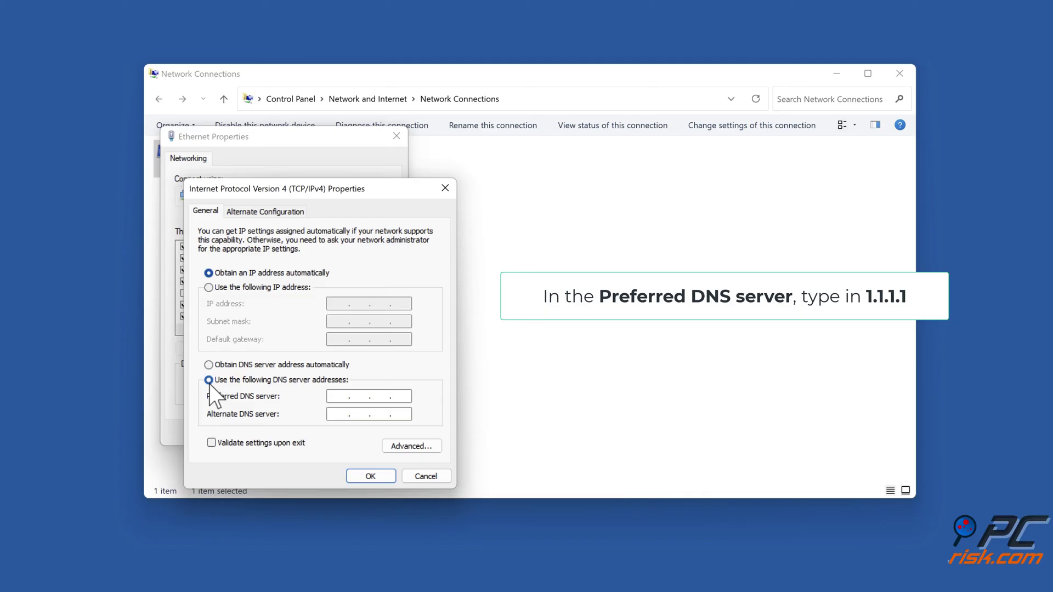
text(1.1.1.1)
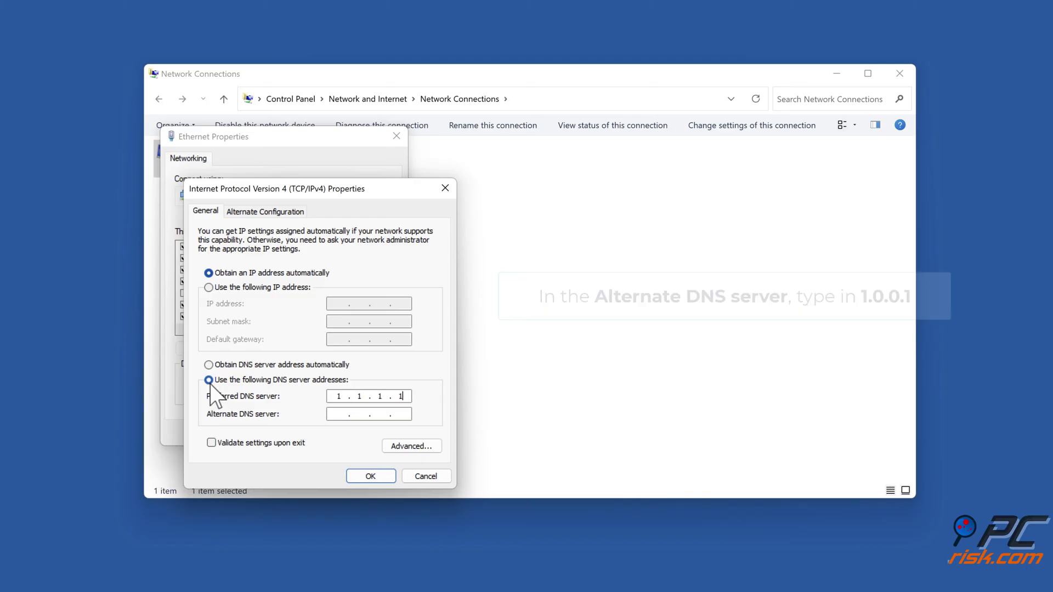
click(340, 418)
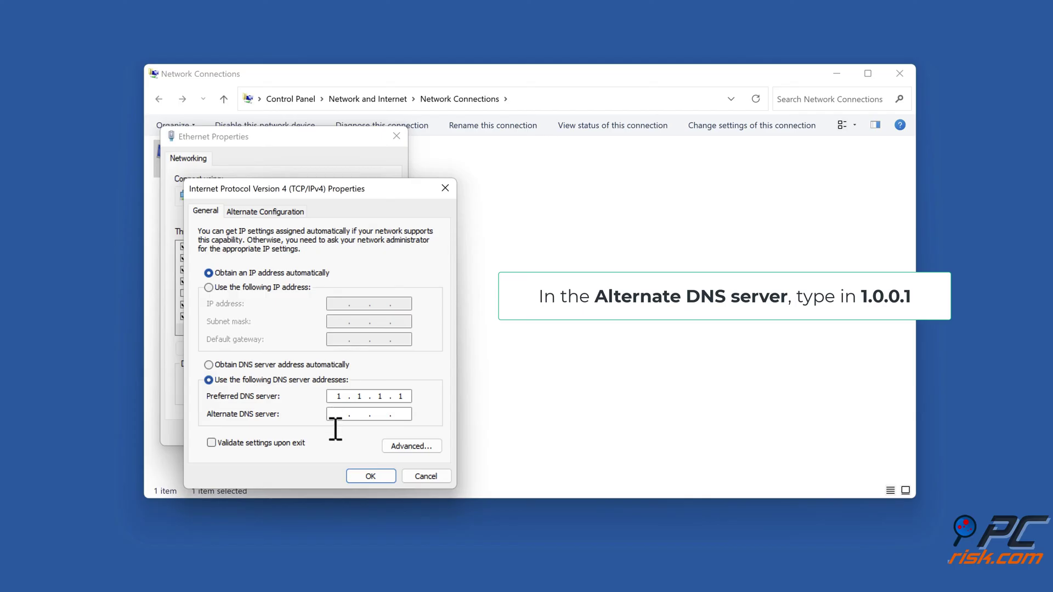
text(1.0.0.1)
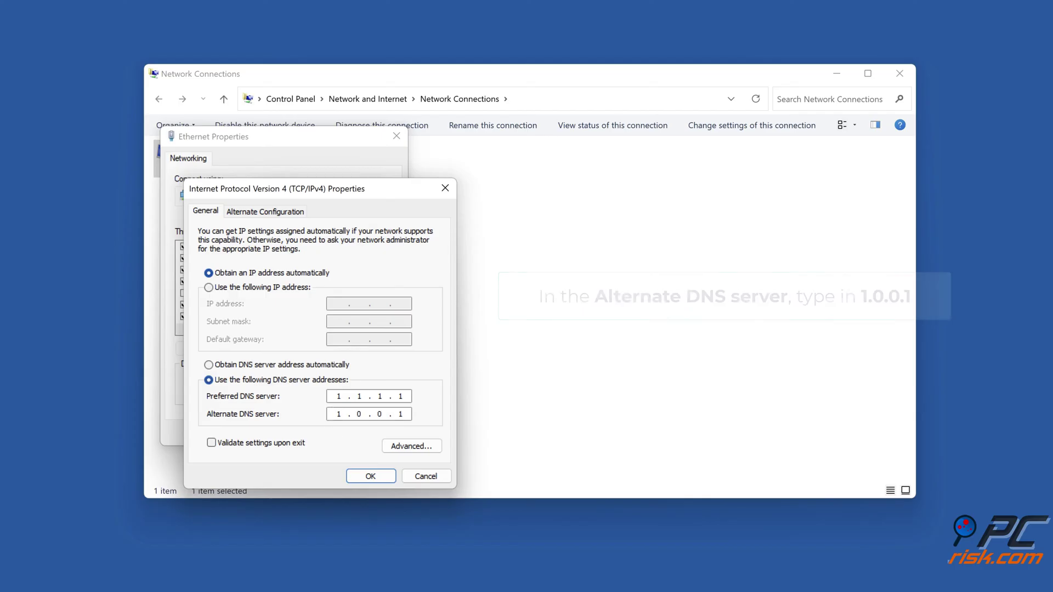
click(373, 480)
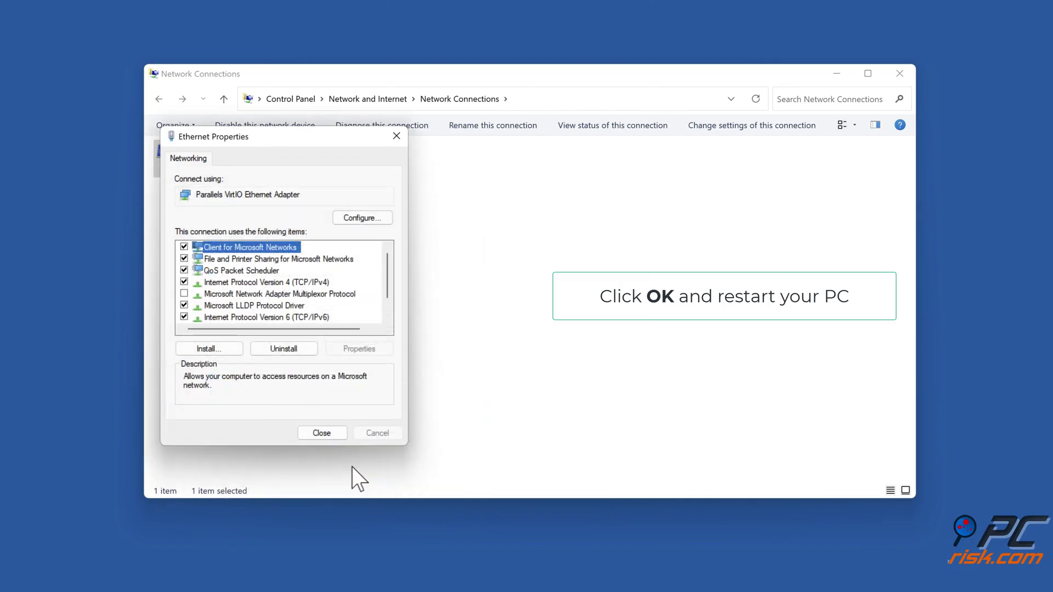
Close Ethernet Properties and Network Connections, then restart the PC from the Start menu.
click(330, 436)
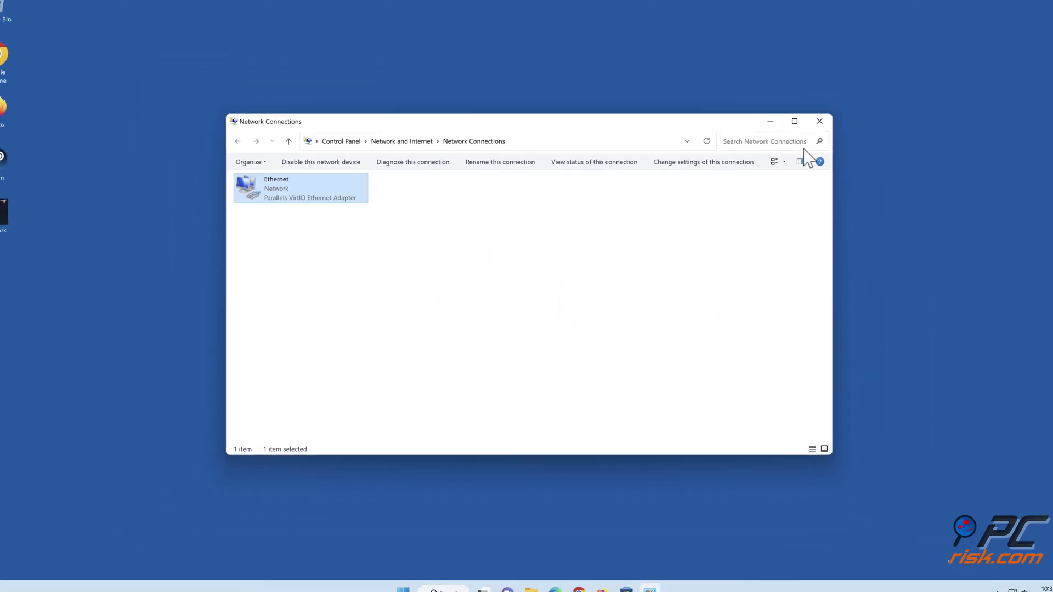
click(900, 73)
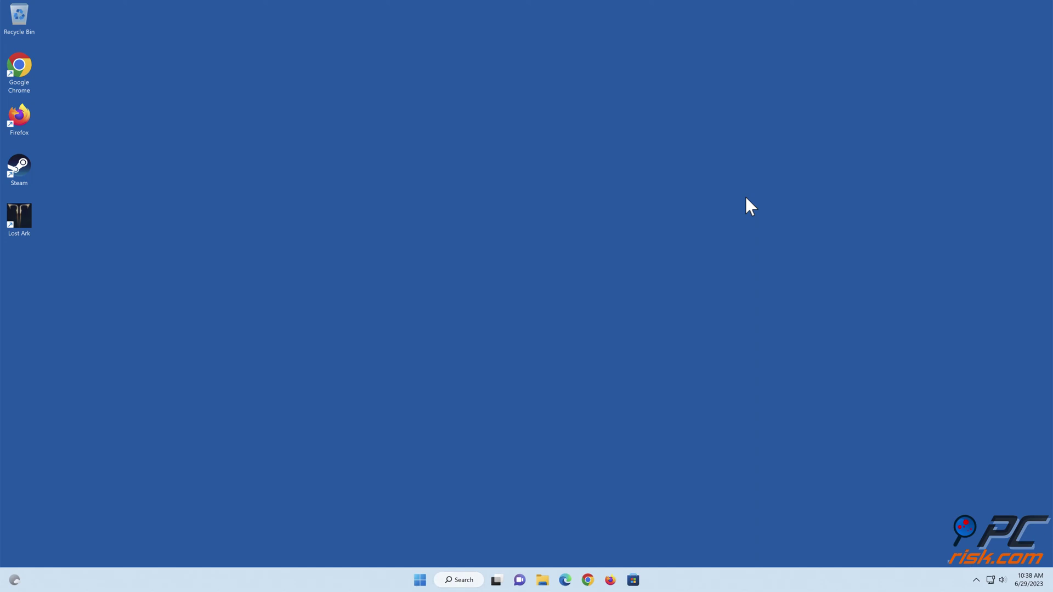
click(420, 580)
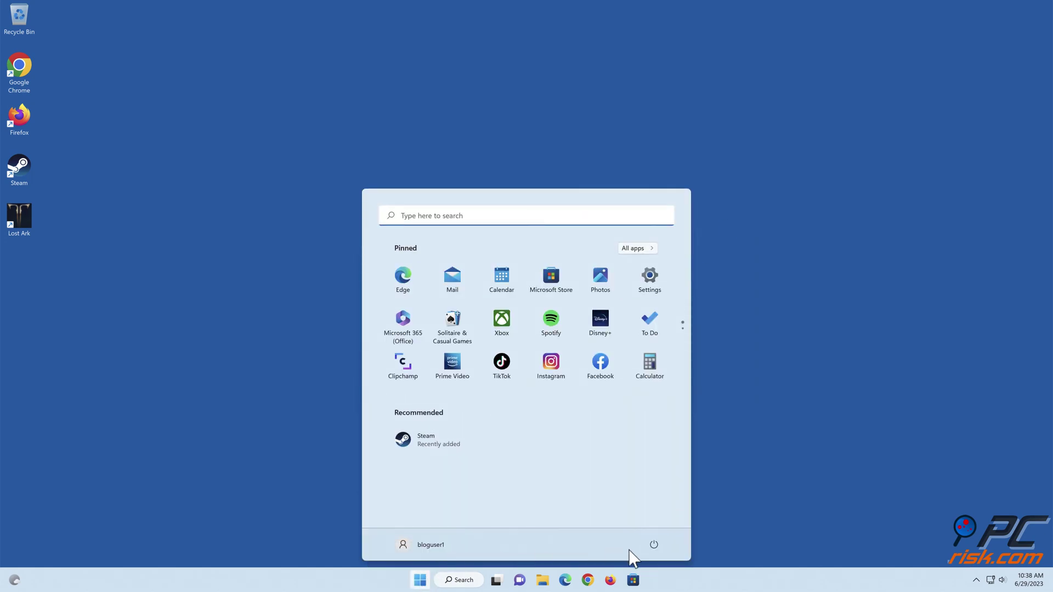
click(654, 545)
click(654, 526)
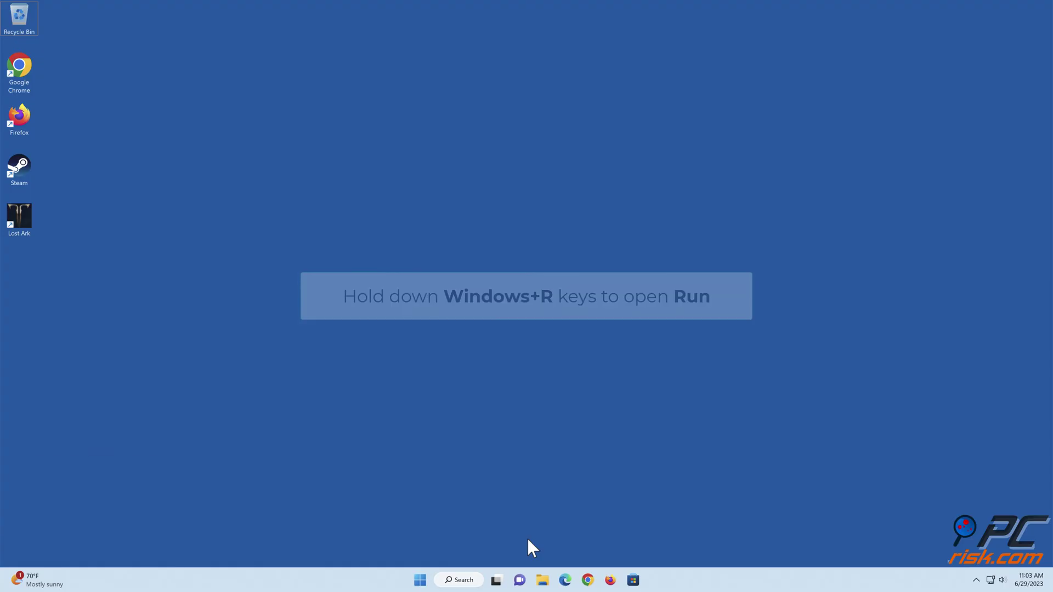
Open firewall.cpl's allowed apps list and unlock it with Change settings.
key(super+r)
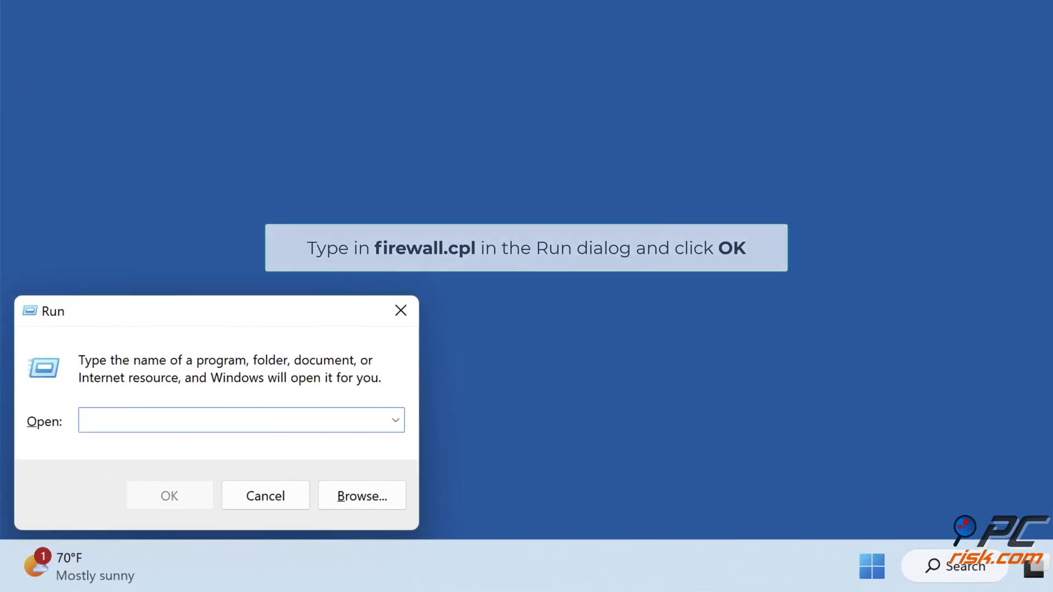
text(firewall.cpl)
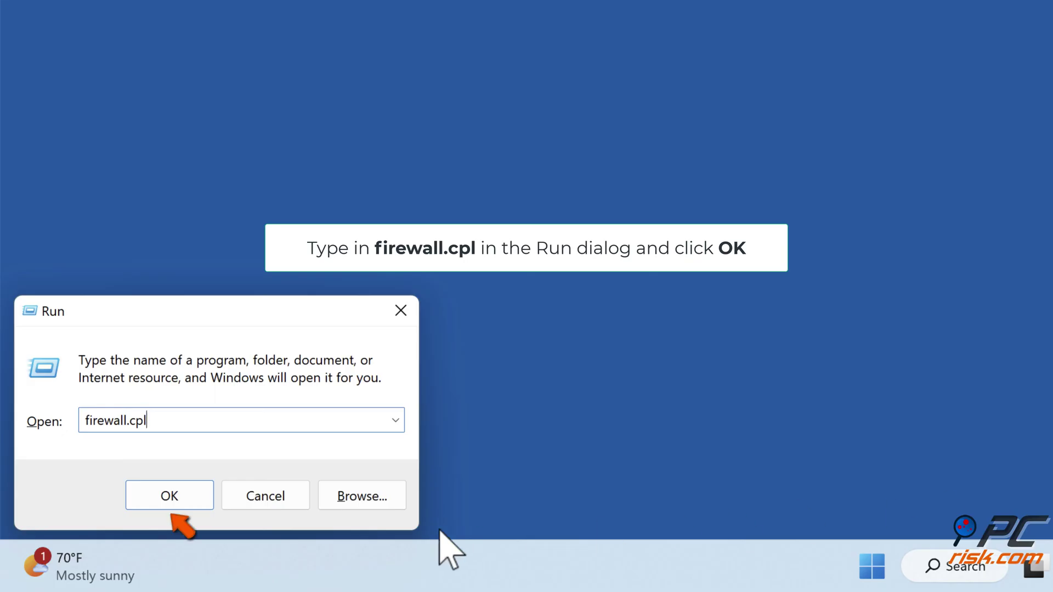
click(169, 498)
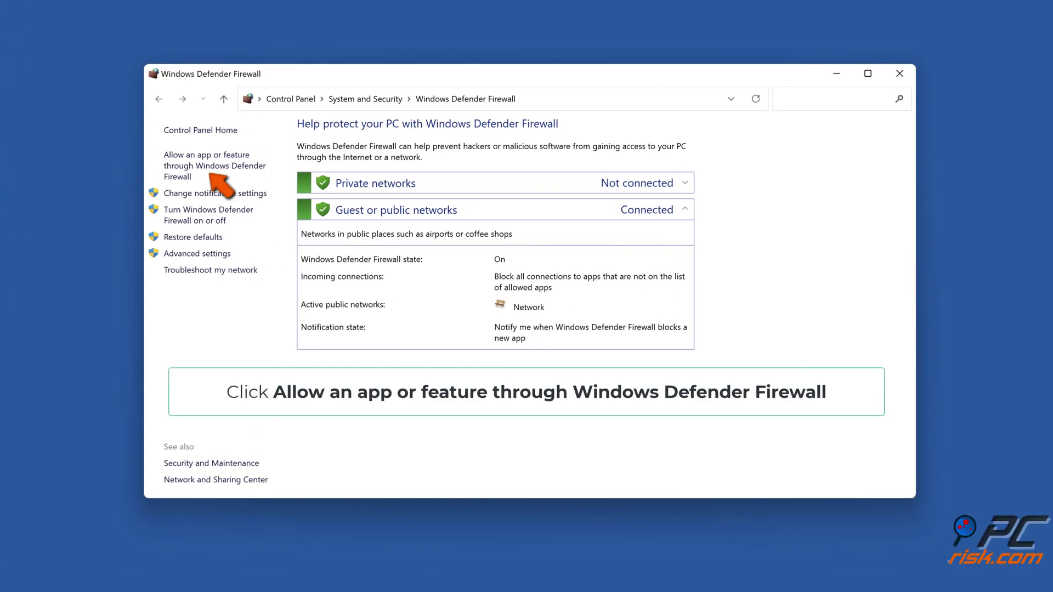
click(212, 169)
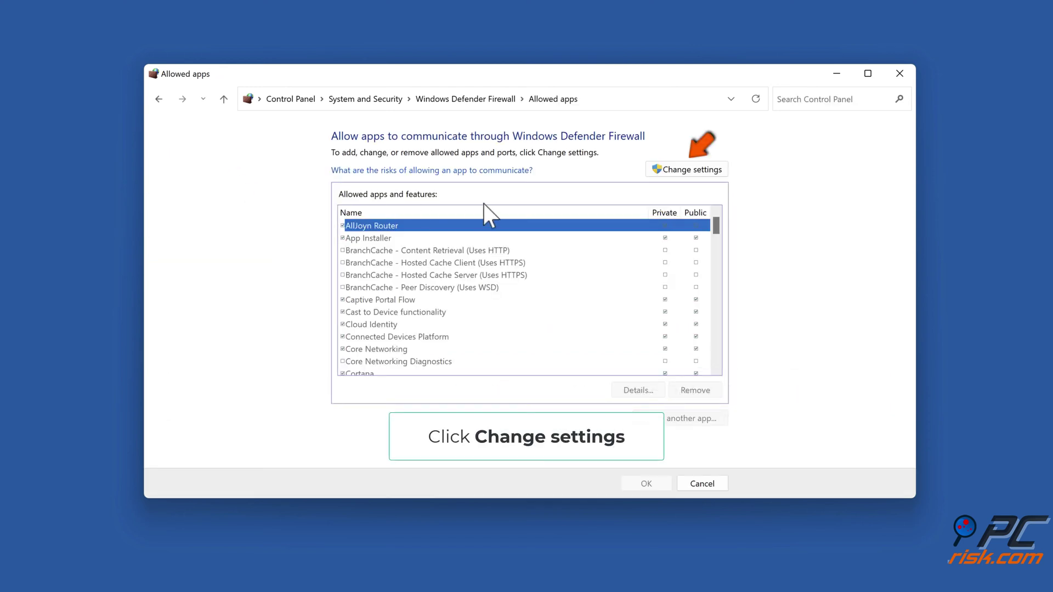
click(688, 170)
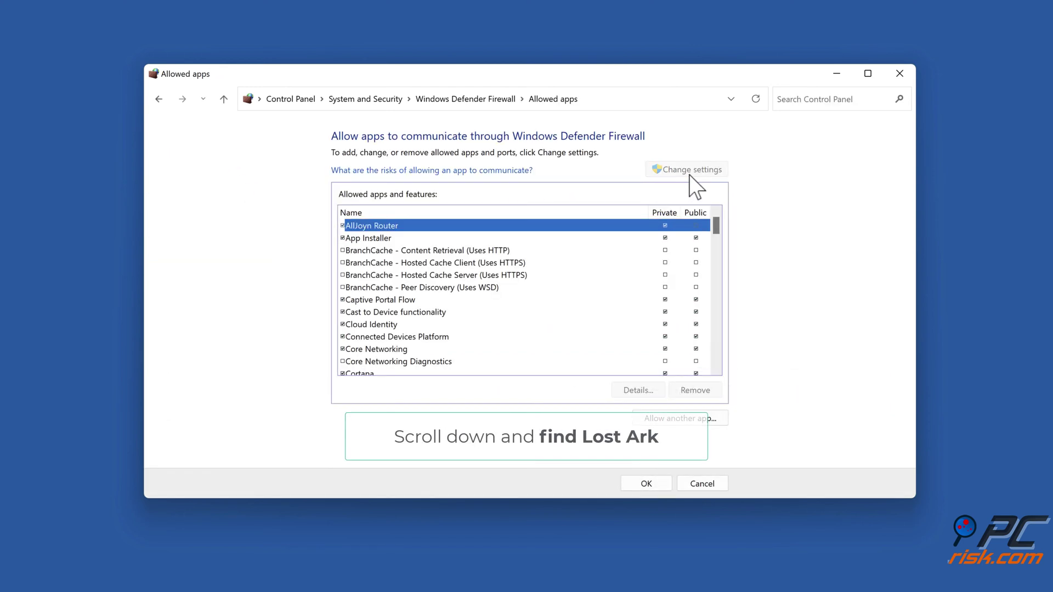
scroll(571, 242, down, 7)
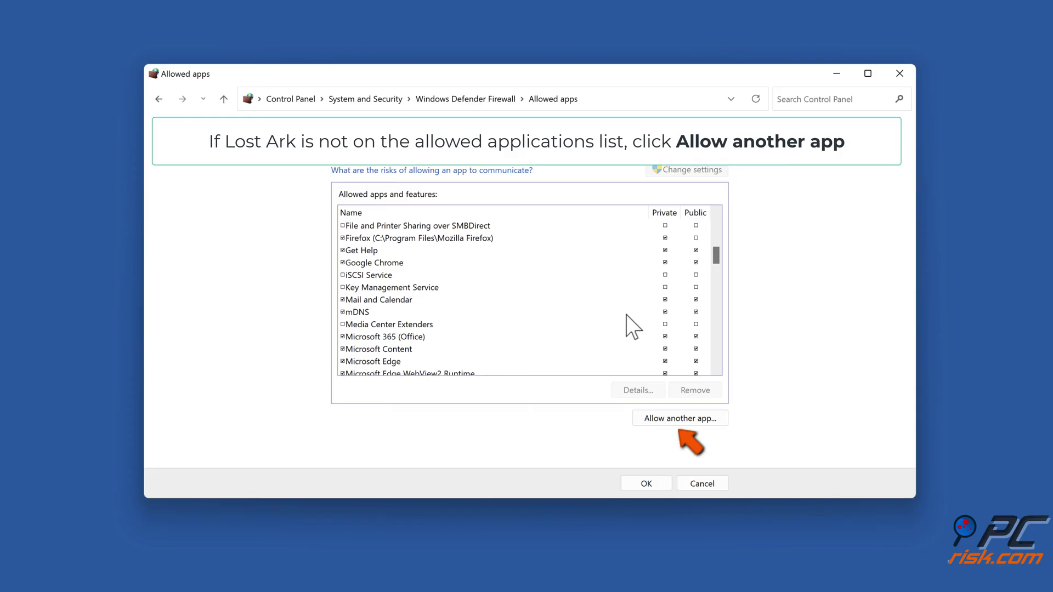
Add another app by browsing to Lost Ark\Binaries\Win64 and selecting Launch_Game.
click(672, 419)
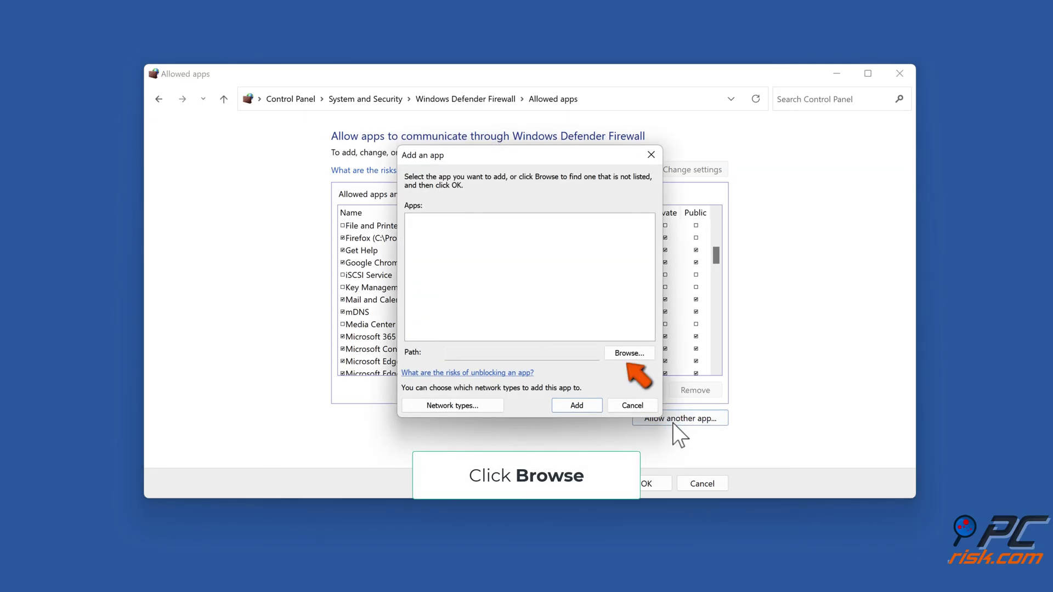
click(628, 357)
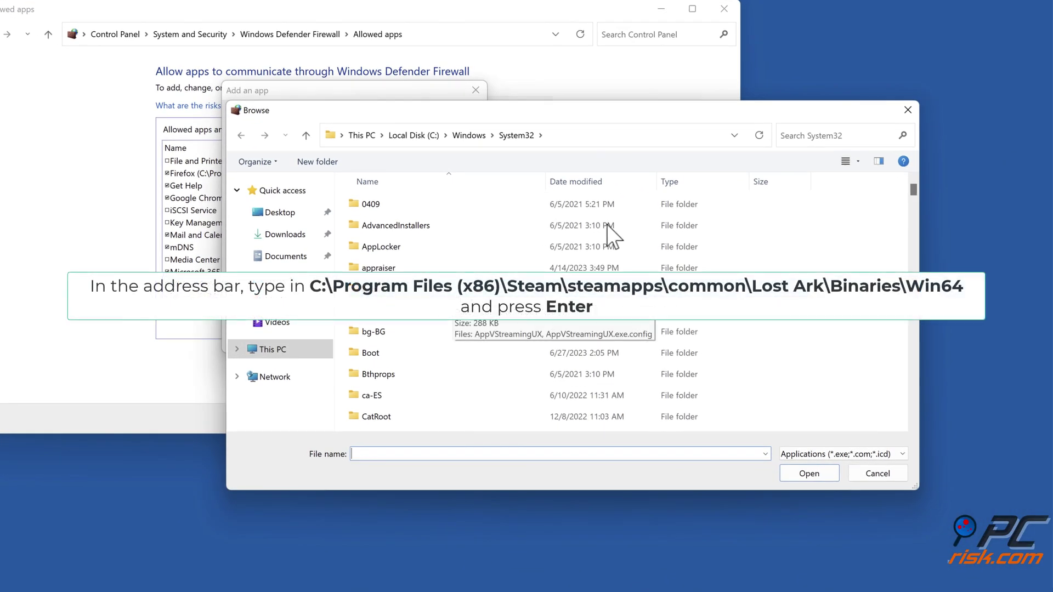
click(712, 134)
text(c)
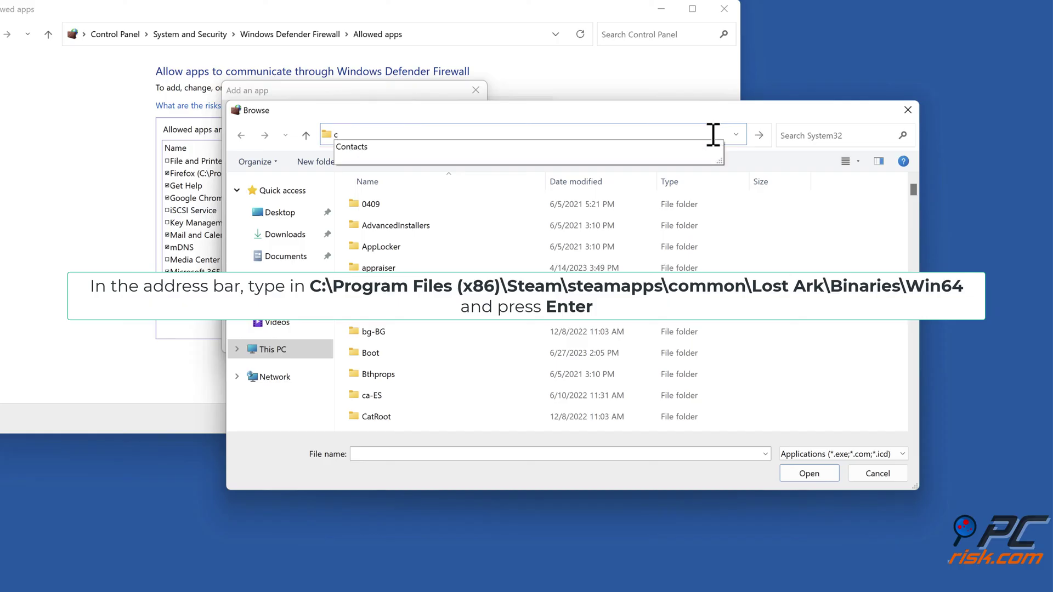
text(:\program files )
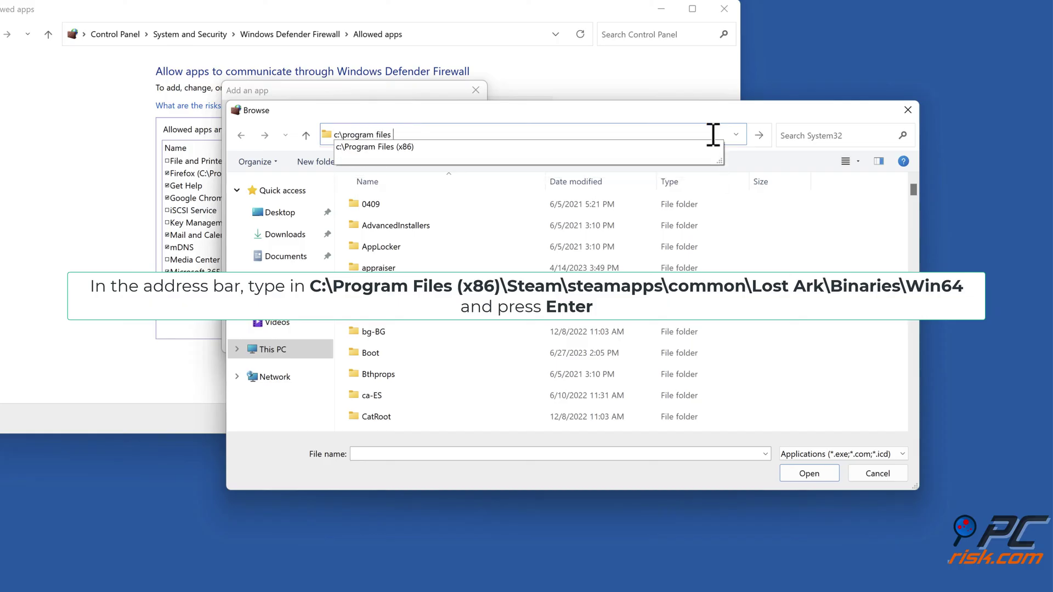
text((x86)\steam\)
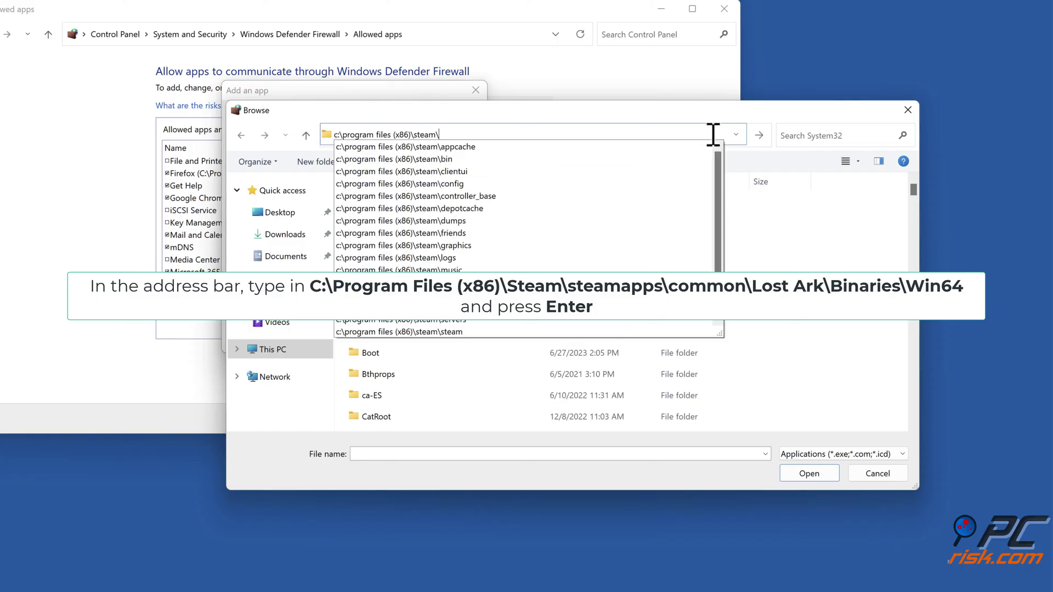
text(steamapps\common)
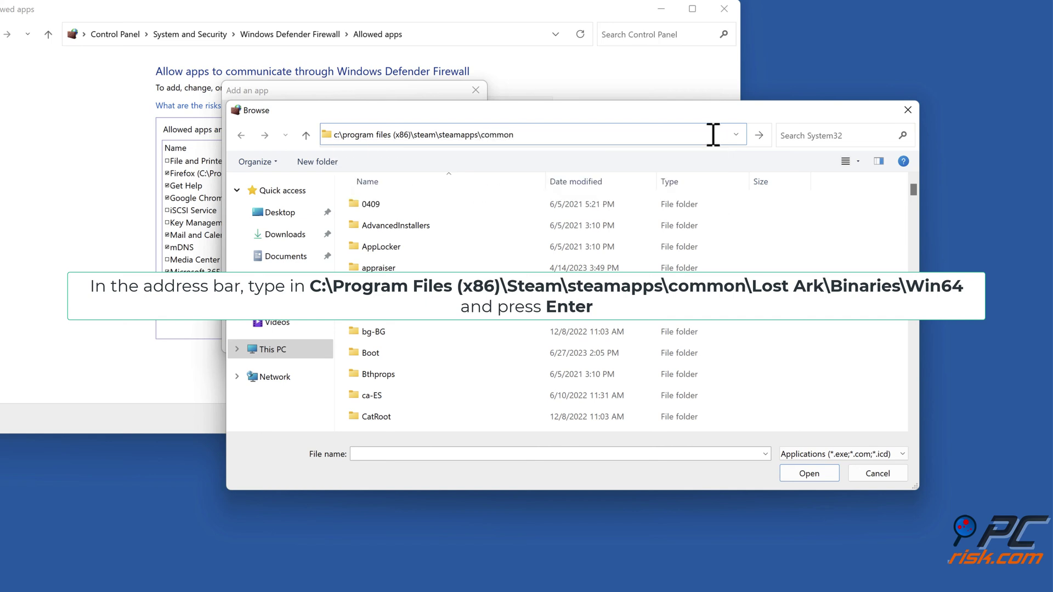
text(\lost arkin)
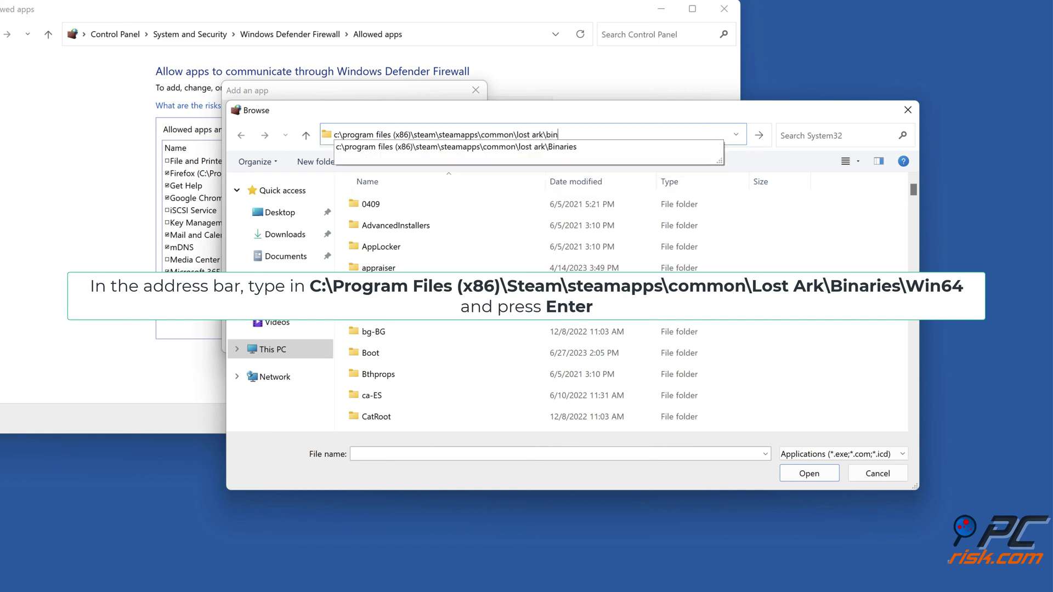
text(aries\win64)
key(Return)
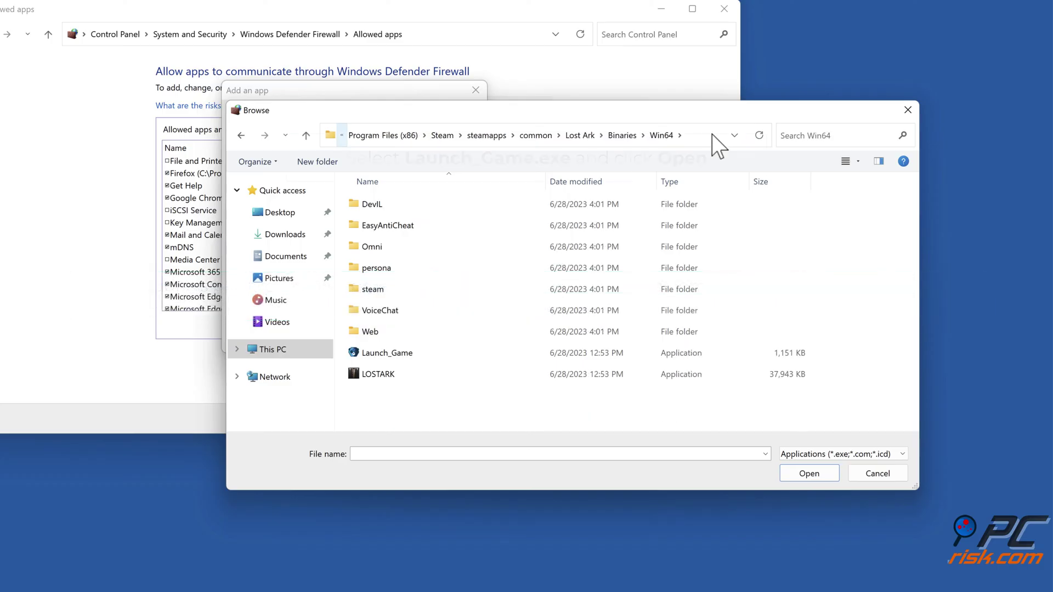
click(395, 356)
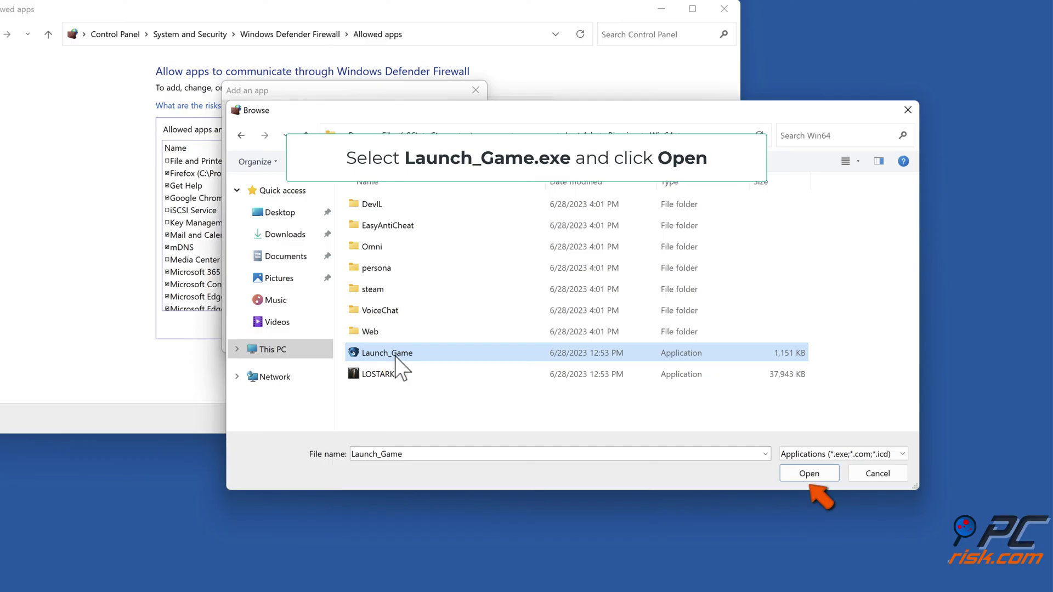
Add EasyAntiCheat Launcher (Launch_Game) to the Firewall's allowed apps for Private and Public networks, and save.
click(810, 475)
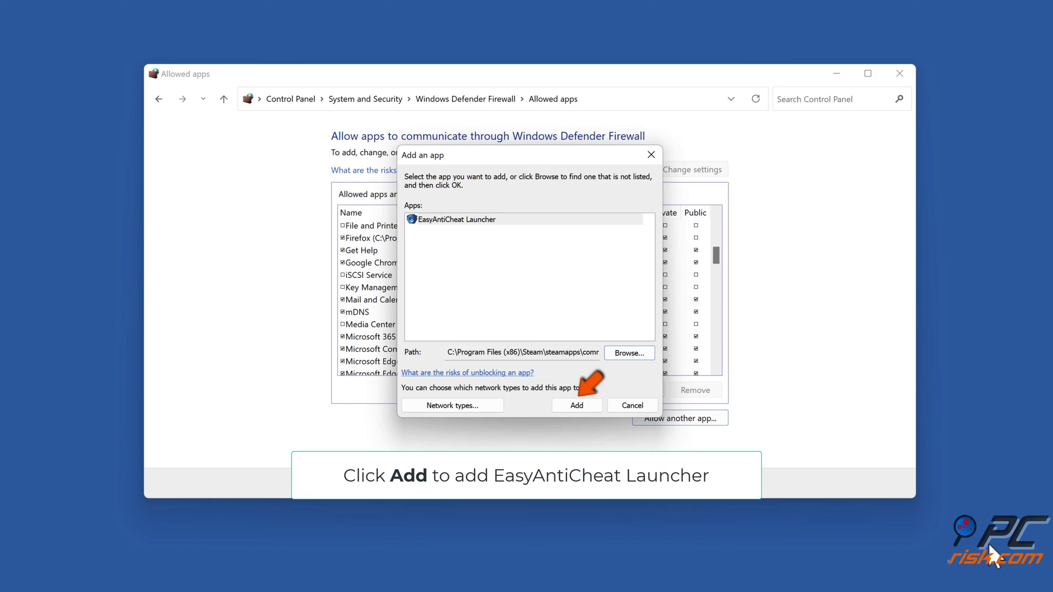
click(577, 405)
scroll(586, 330, up, 1)
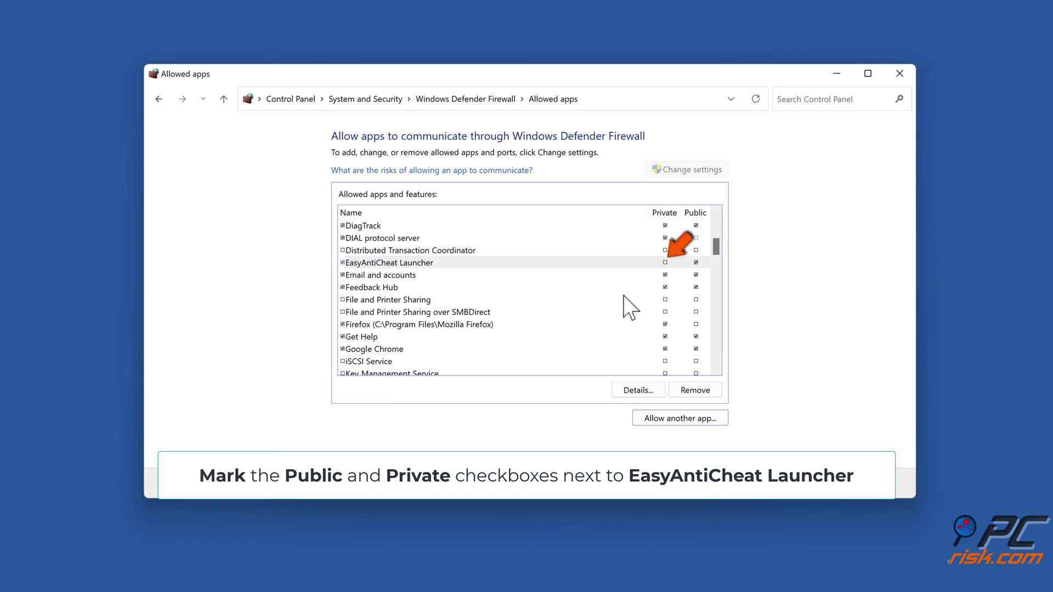
click(665, 262)
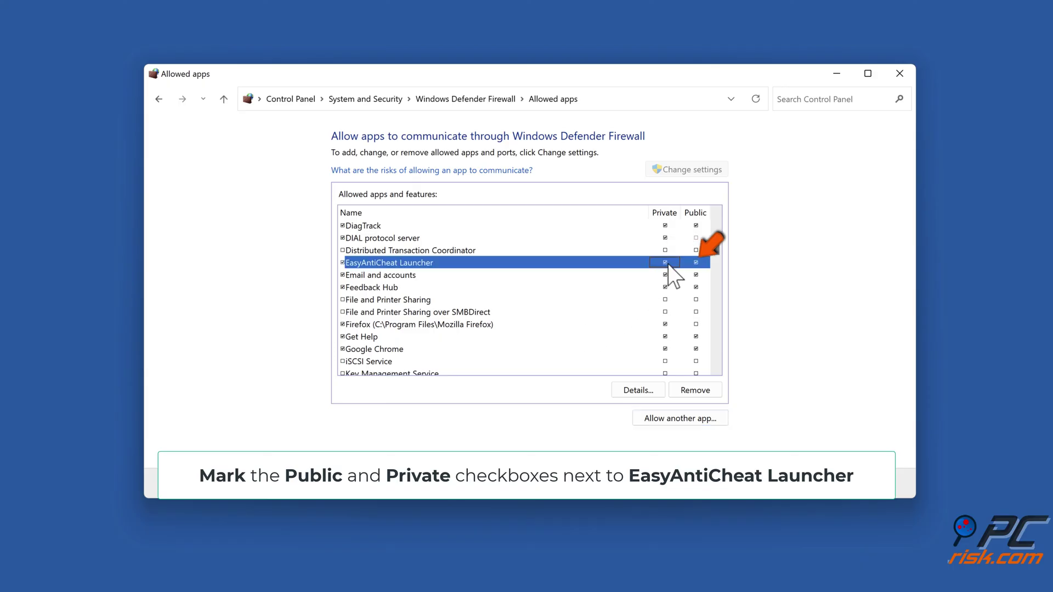
click(696, 263)
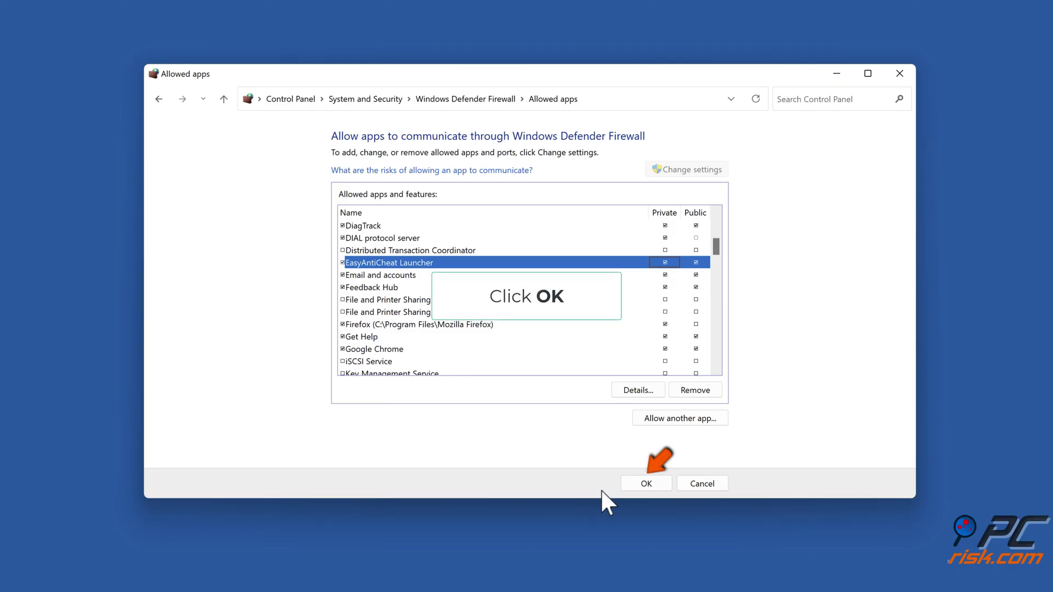
click(645, 486)
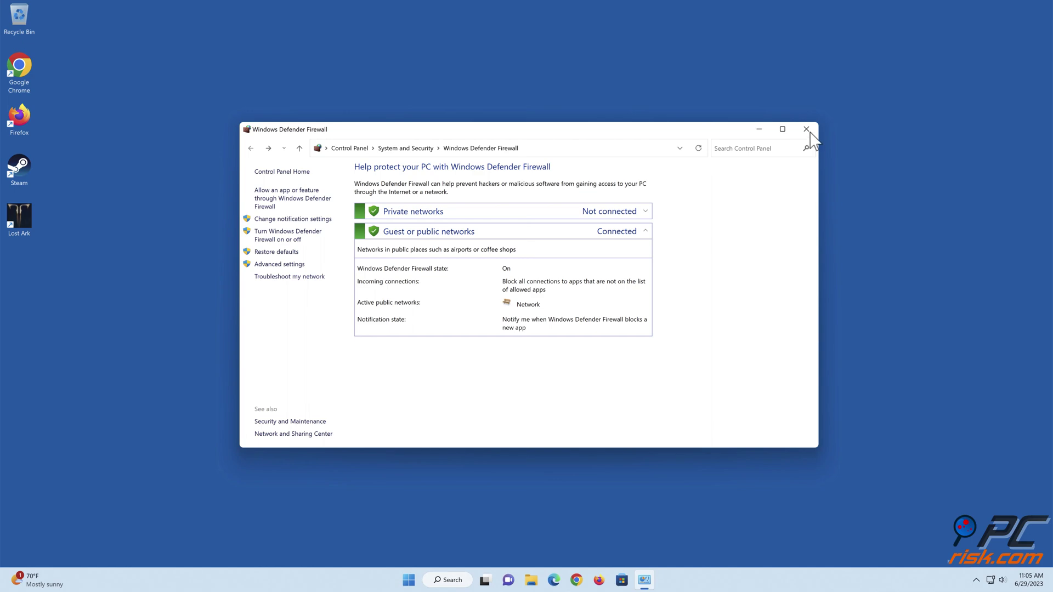
Close the Firewall window, scan with Combo Cleaner, and quarantine the 323 detected items.
click(806, 130)
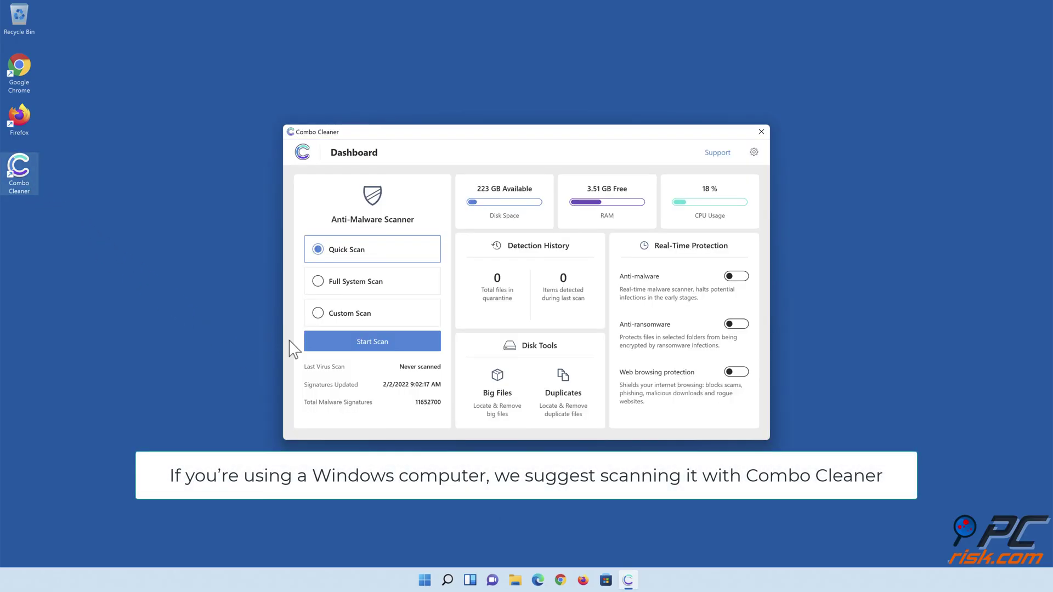
click(373, 356)
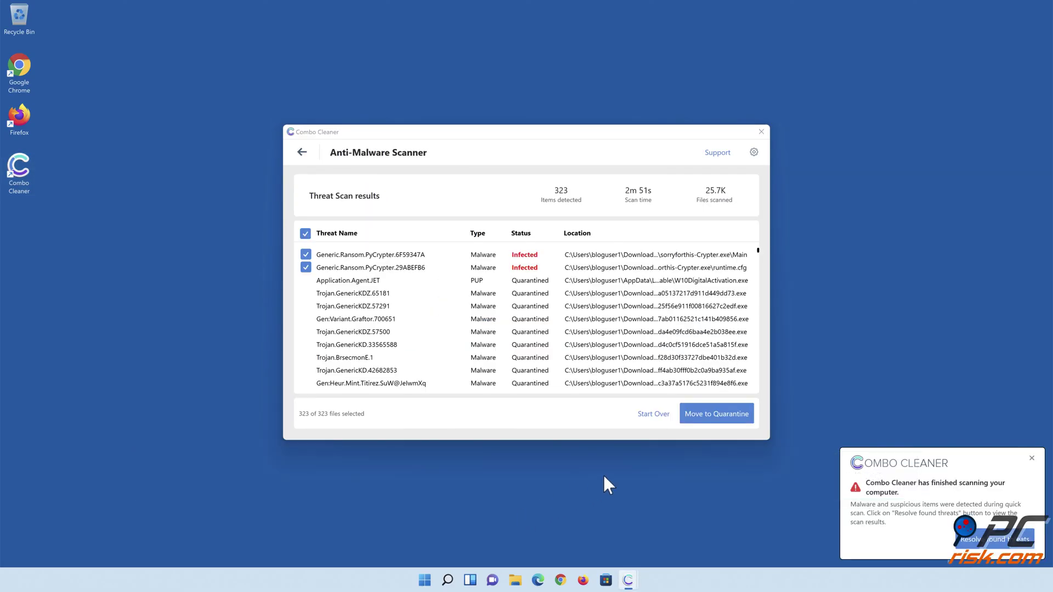
click(717, 415)
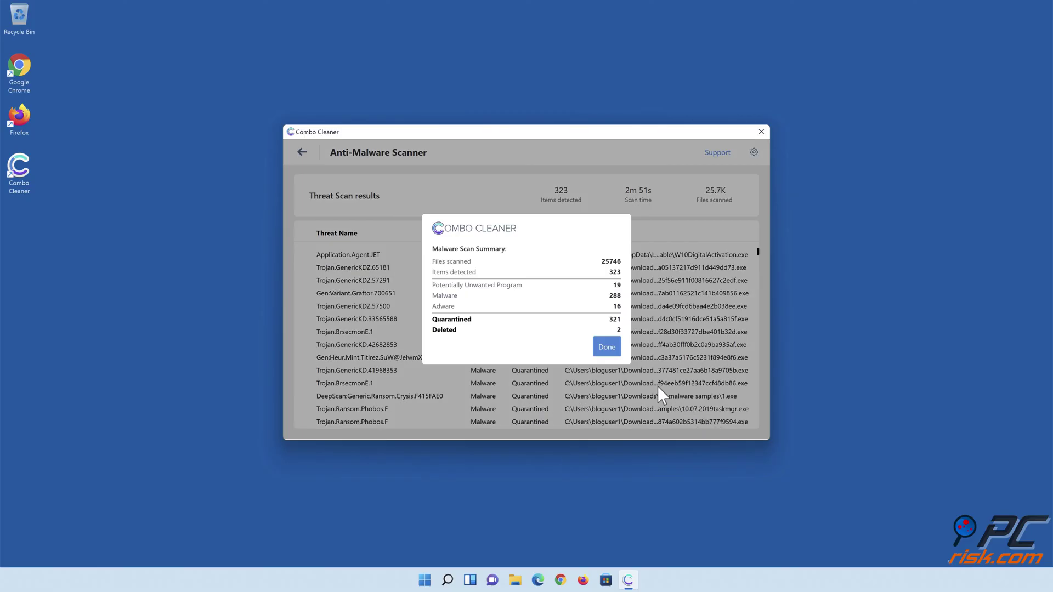
click(606, 350)
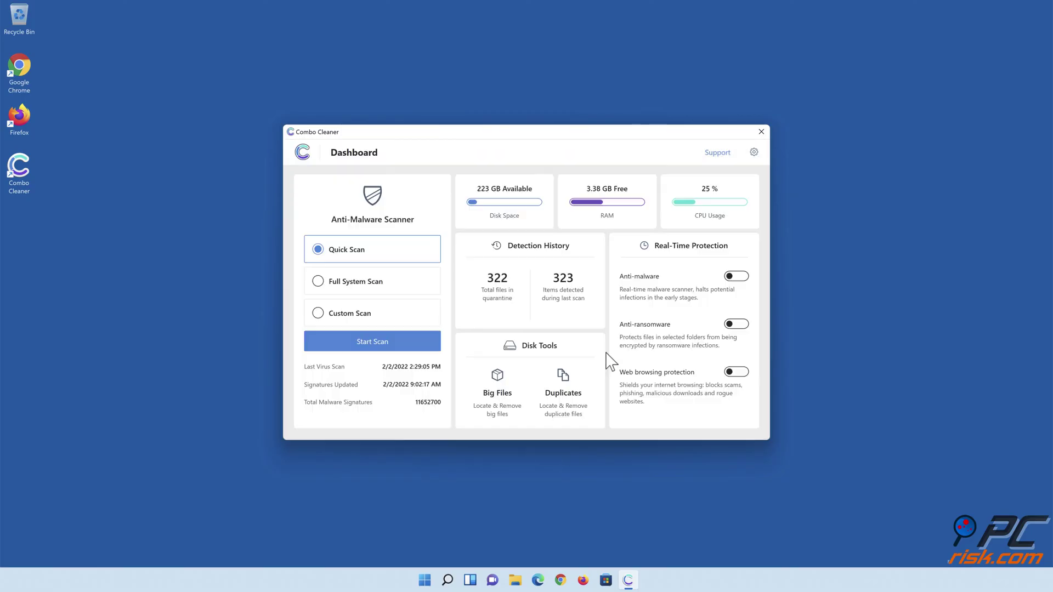
Enable real-time anti-malware and add Libraries > Documents as an anti-ransomware protected folder.
click(735, 277)
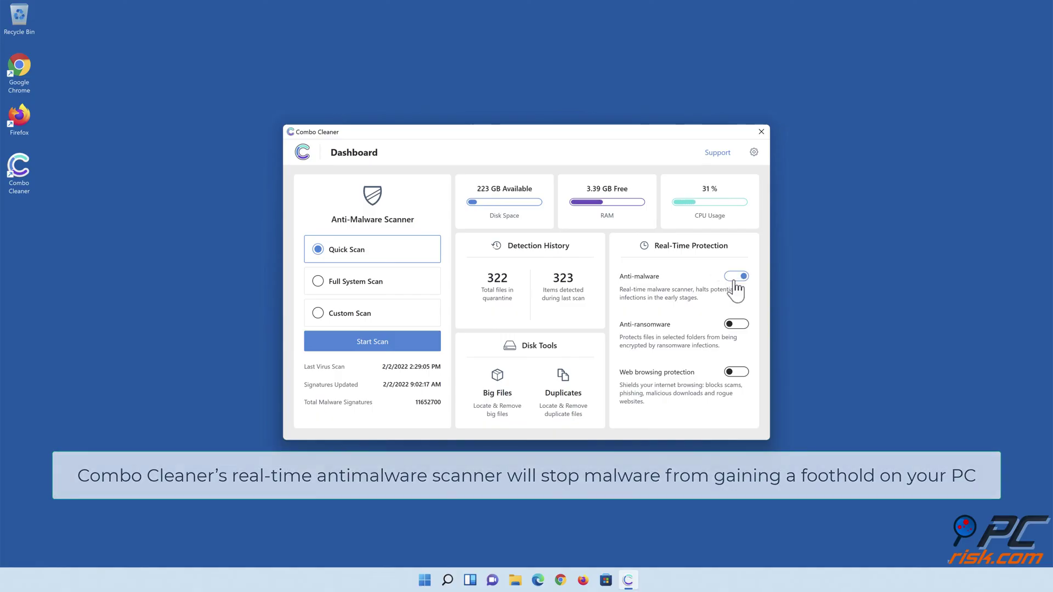
click(735, 324)
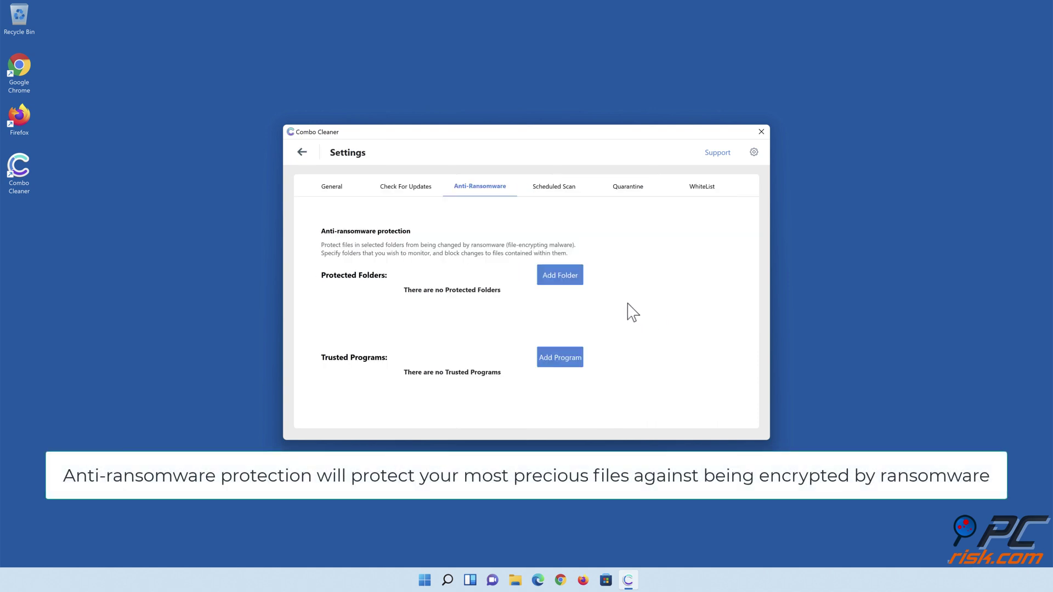
click(561, 279)
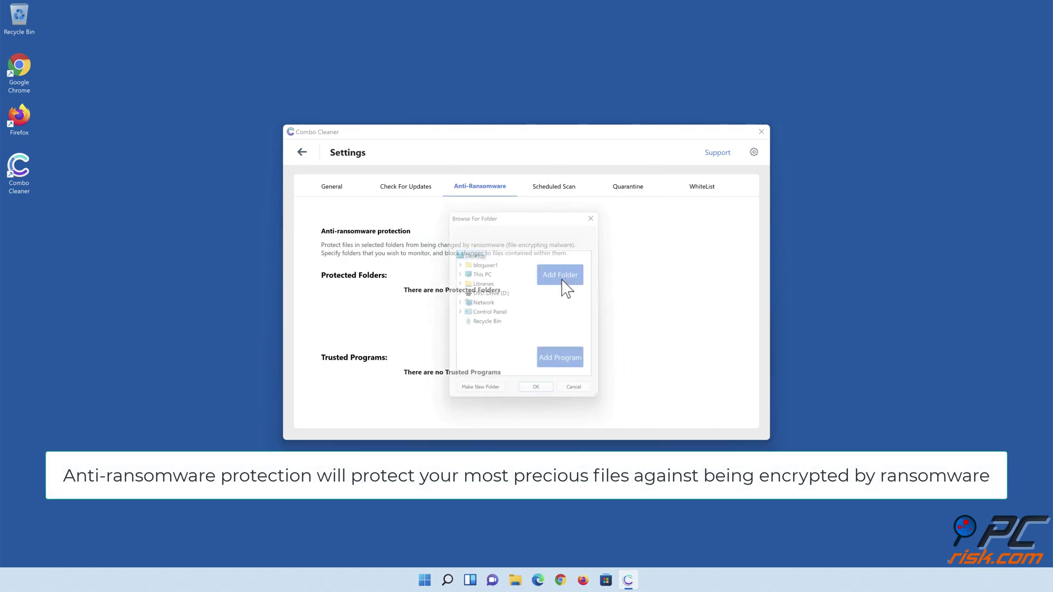
click(457, 283)
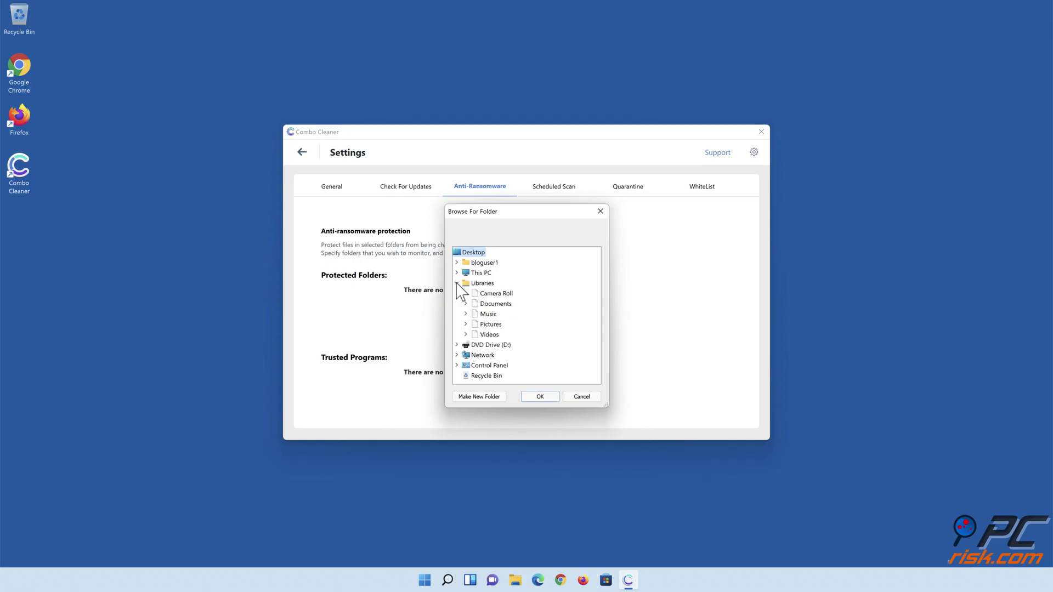
click(466, 303)
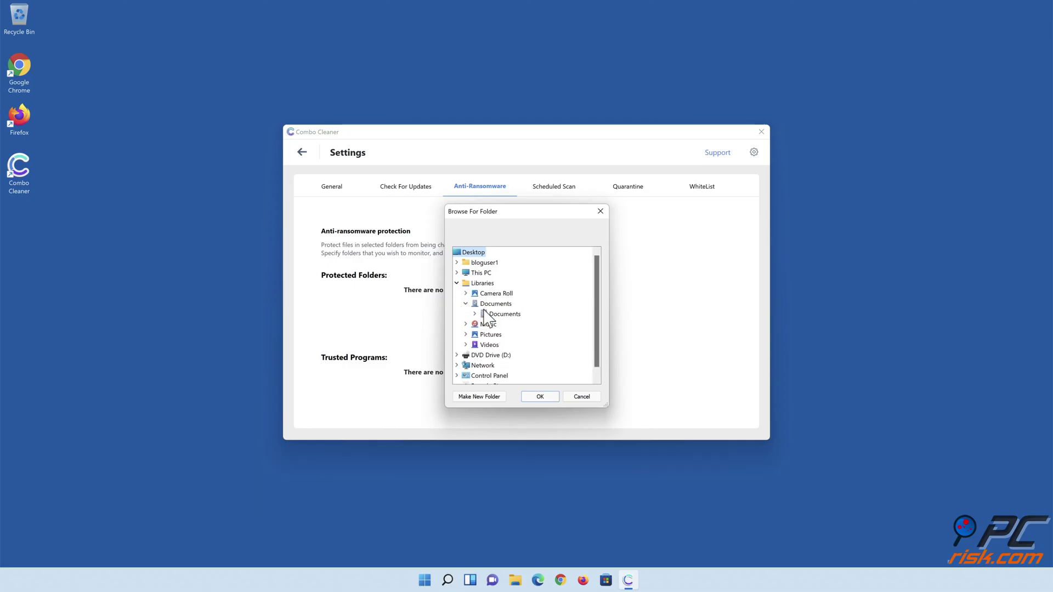
click(491, 313)
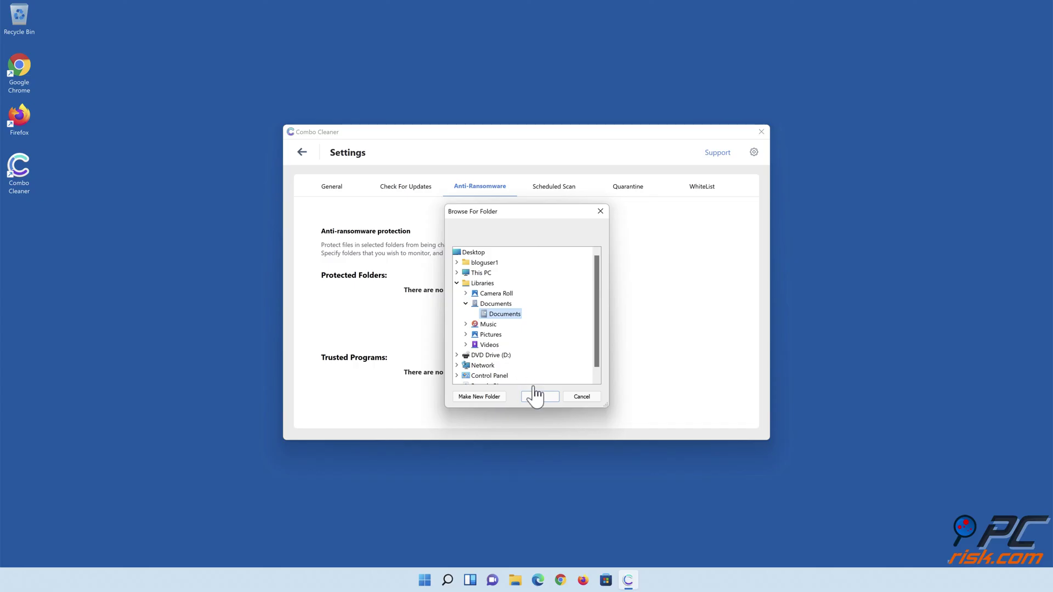
click(534, 396)
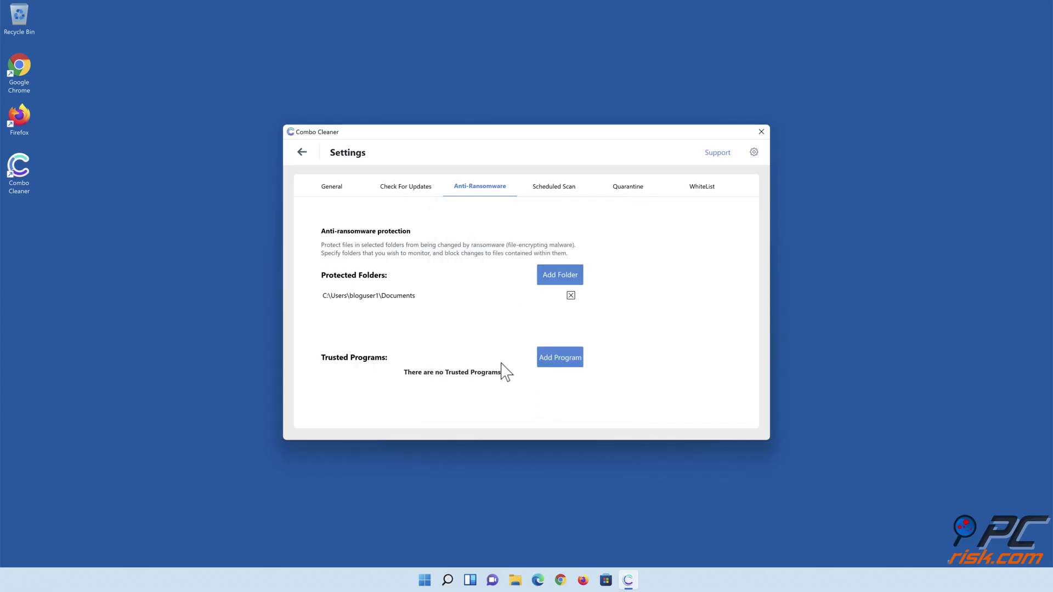
Go back from Anti-Ransomware settings to the Combo Cleaner dashboard.
click(302, 153)
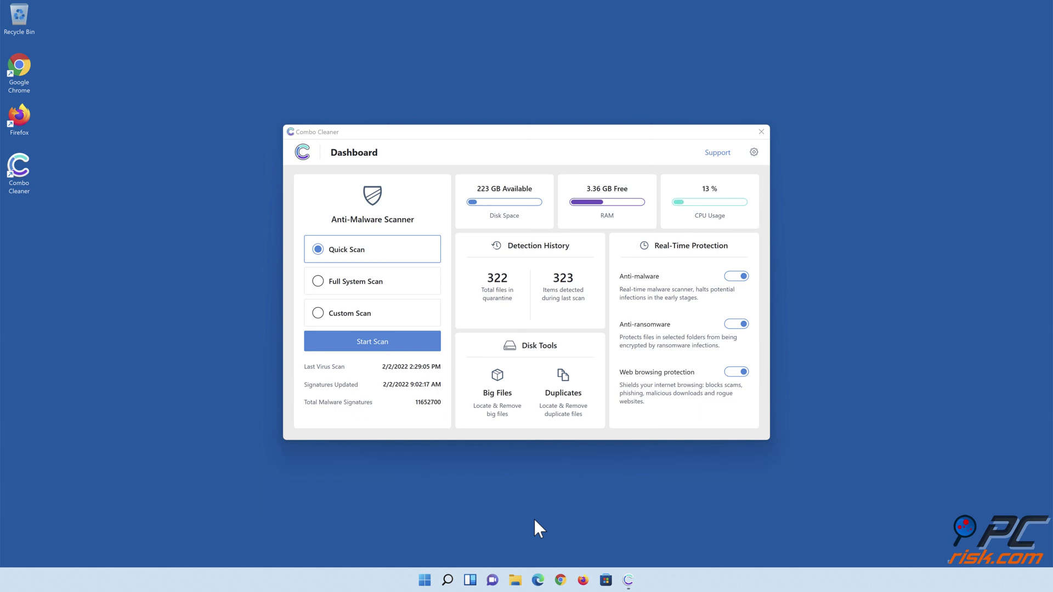
Close the Combo Cleaner window to reveal the empty desktop.
click(761, 133)
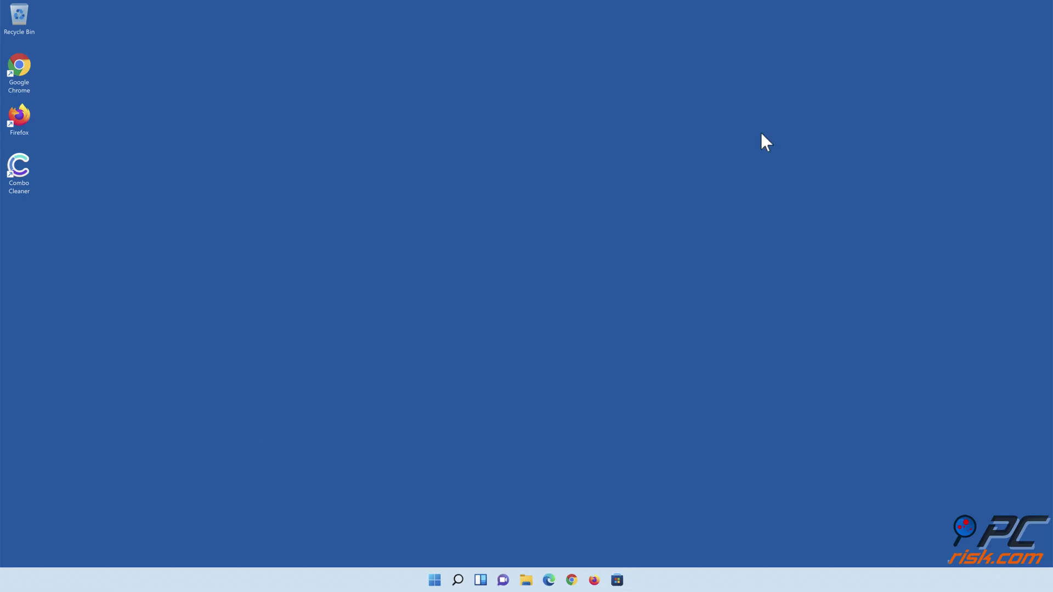